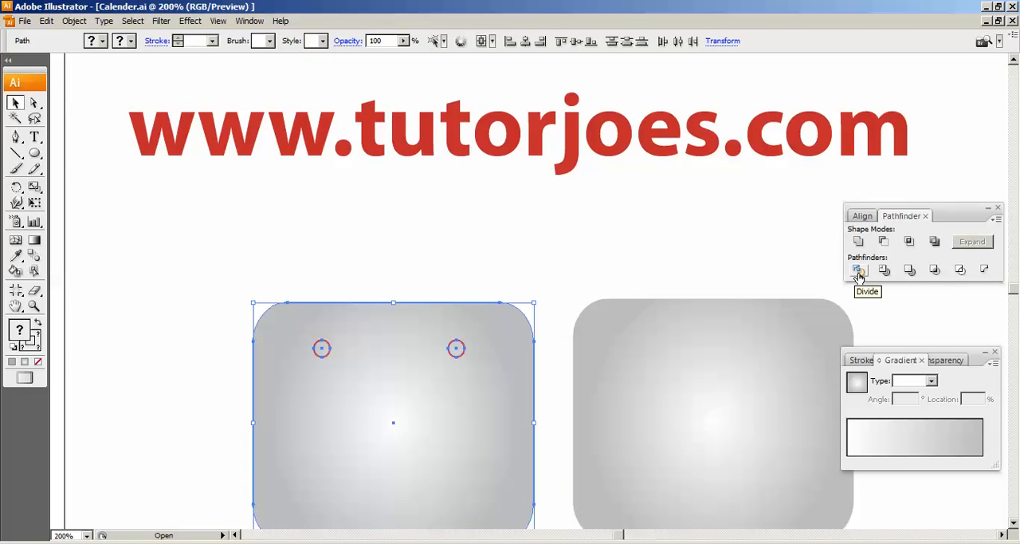
- Divide the left grey rounded rectangle along the outlines of its two small circles with the Pathfinder
left_click(858, 271)
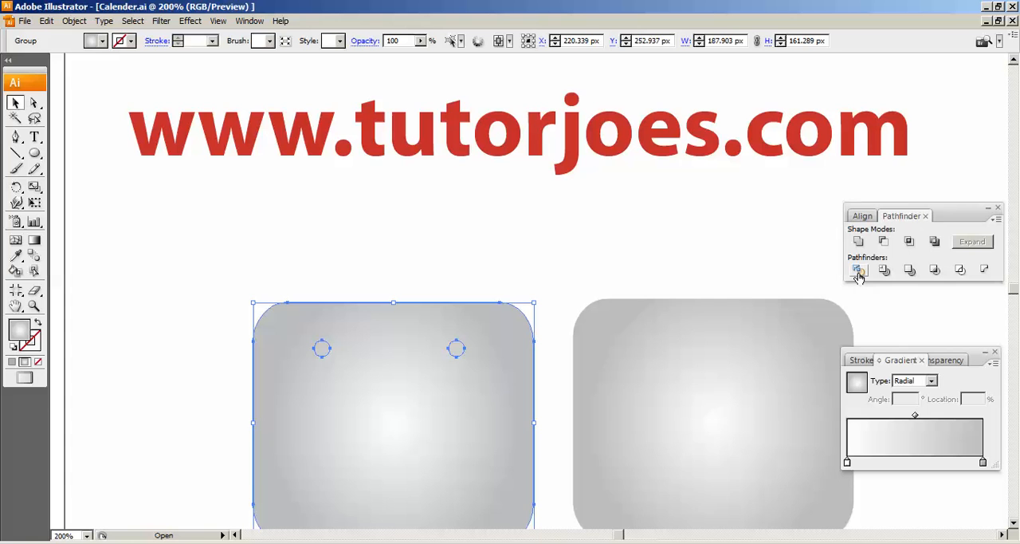
scroll(835, 269, "down", 1)
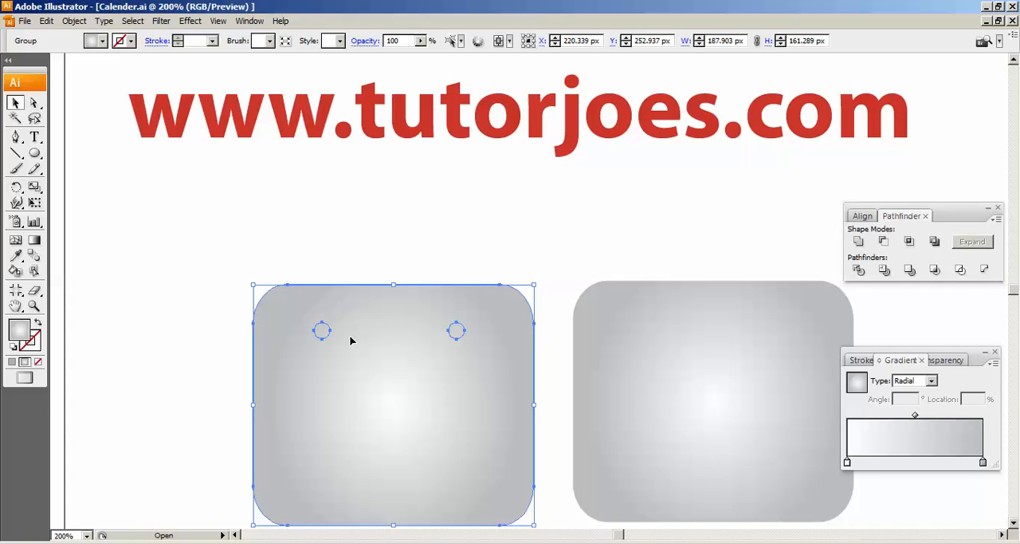
left_click(330, 184)
left_click(401, 394)
key("Delete")
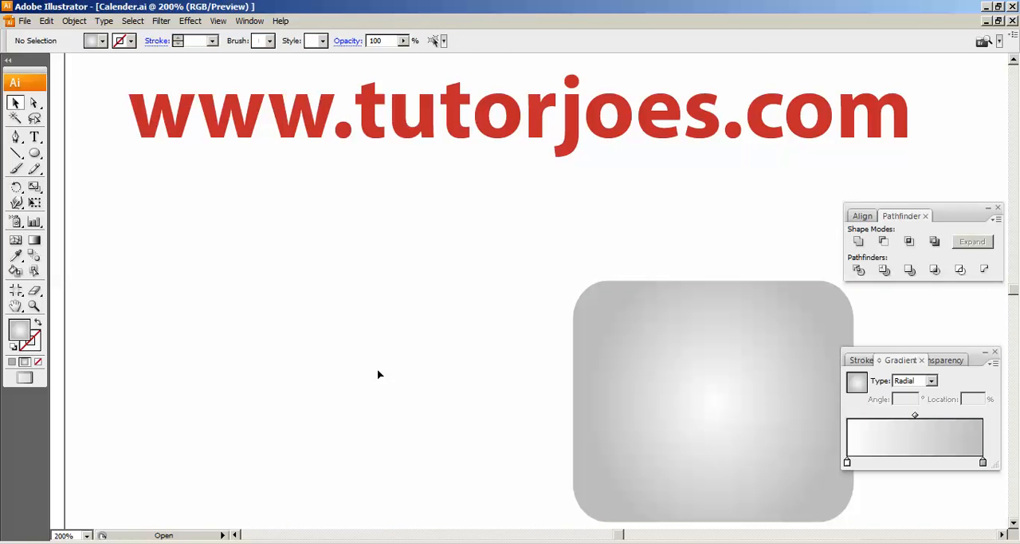
key("ctrl+z")
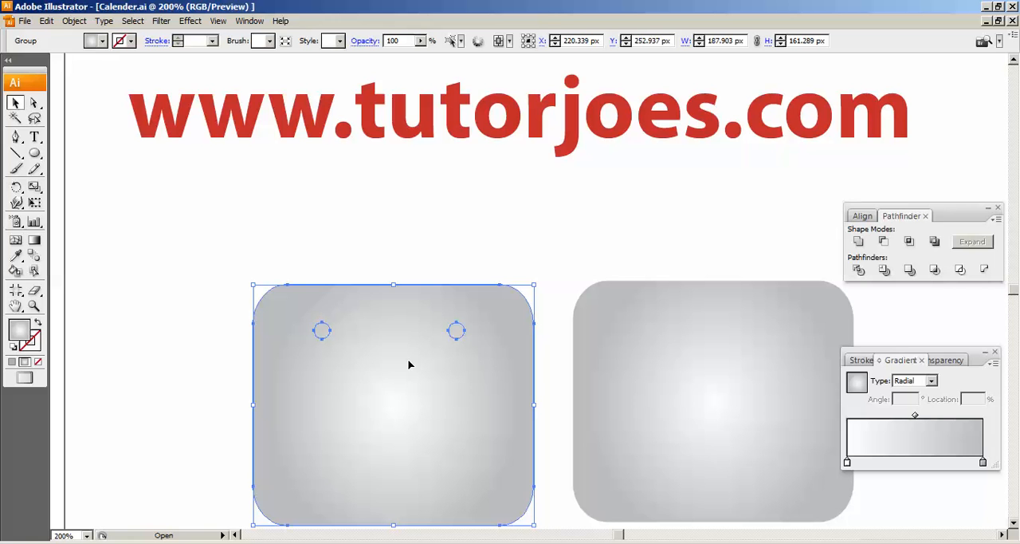
- Ungroup the divided pieces of the left rounded rectangle
left_click(75, 21)
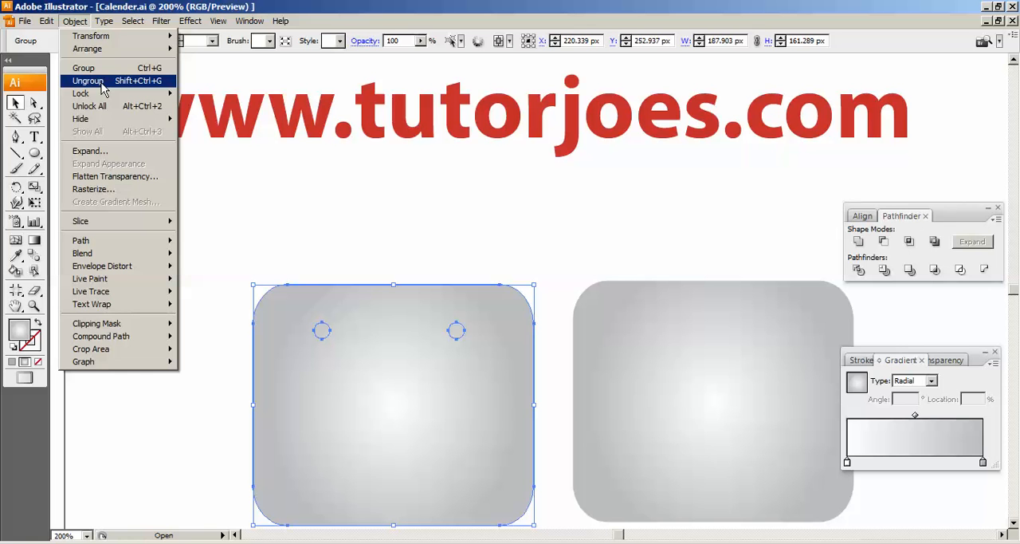
right_click(282, 328)
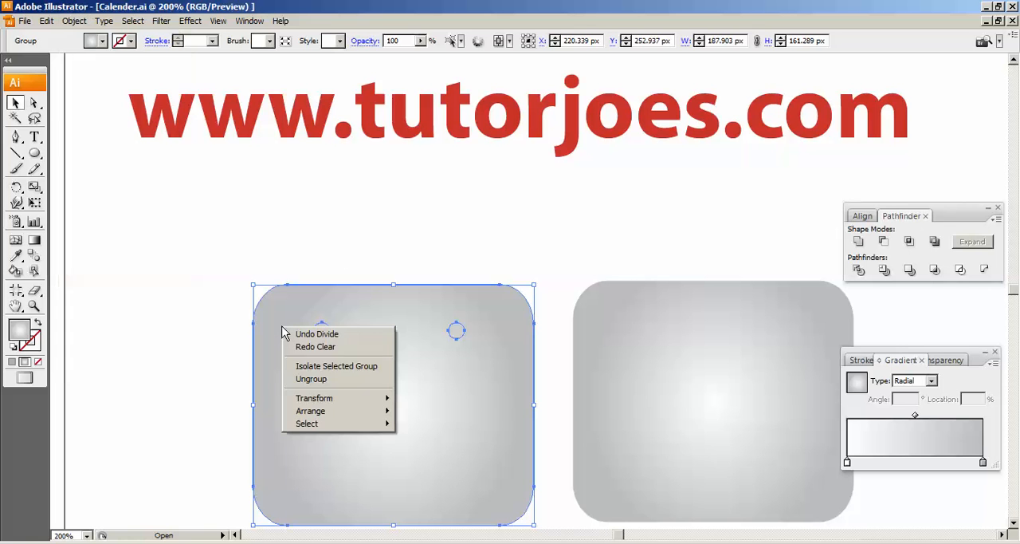
left_click(312, 379)
- Delete the two small circle pieces from the left rounded rectangle to leave two punched holes
left_click(345, 206)
left_click(334, 326)
left_click(344, 264)
left_click(319, 331)
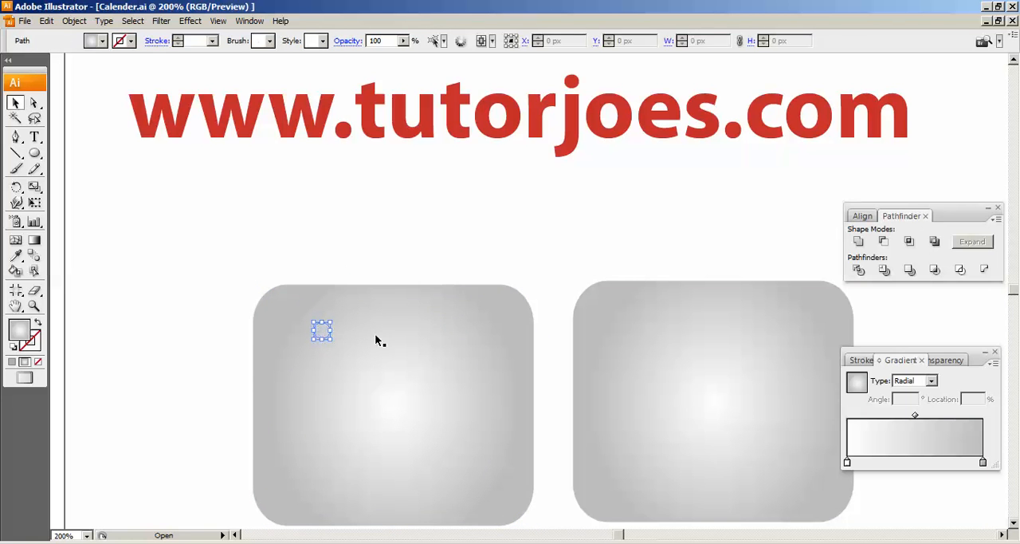
left_click(456, 330)
left_click(451, 256)
left_click(456, 331)
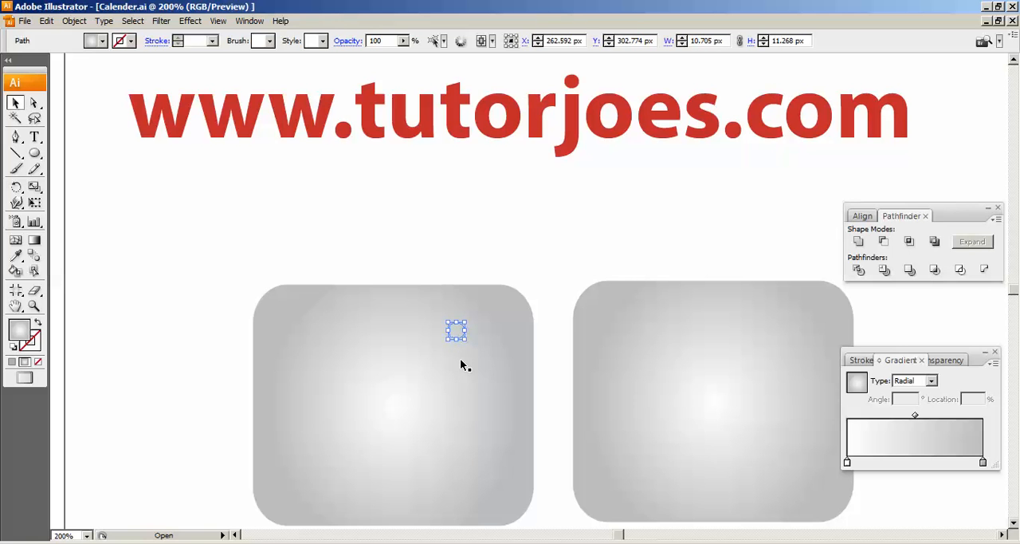
key("Delete")
left_click(306, 325)
left_click(323, 333)
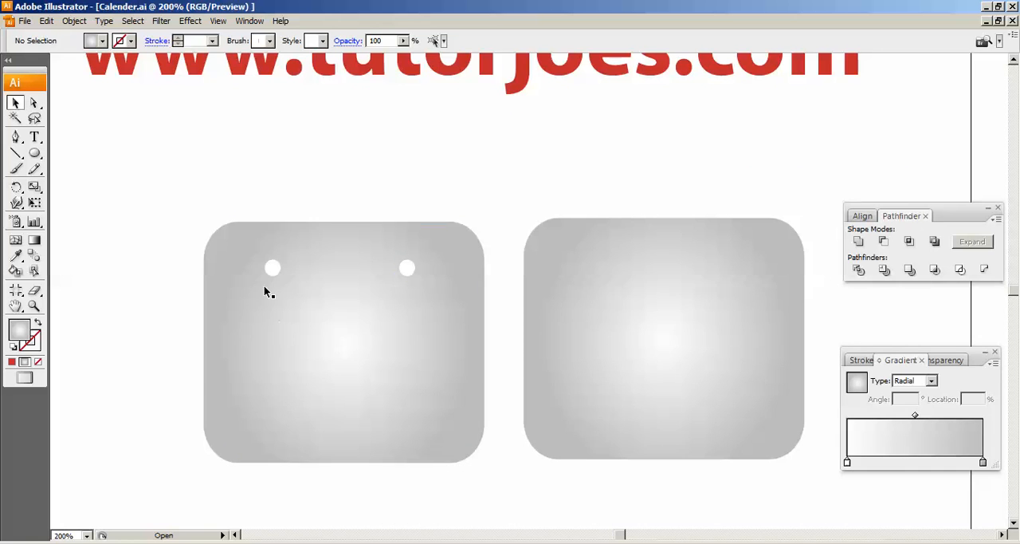
- Change the fill of the rounded rectangle with holes to a linear gradient at a 90° angle
left_click(265, 289)
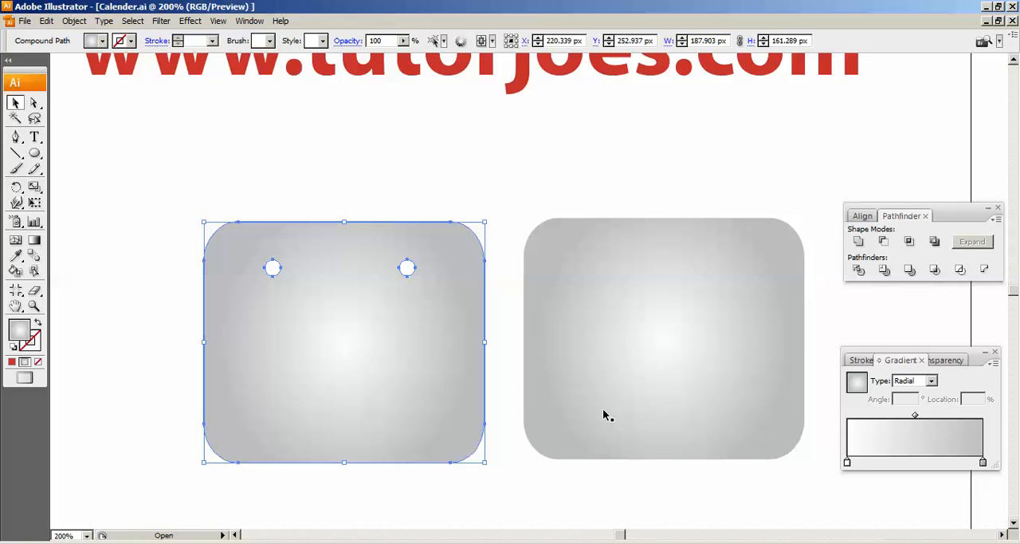
left_click(647, 325)
left_click(328, 270)
scroll(328, 270, "down", 1)
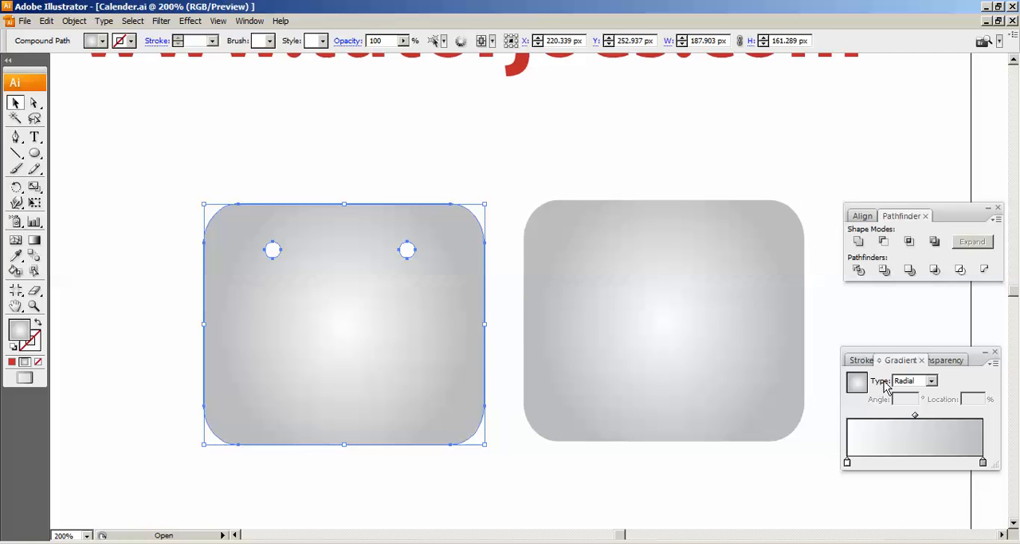
left_click(905, 381)
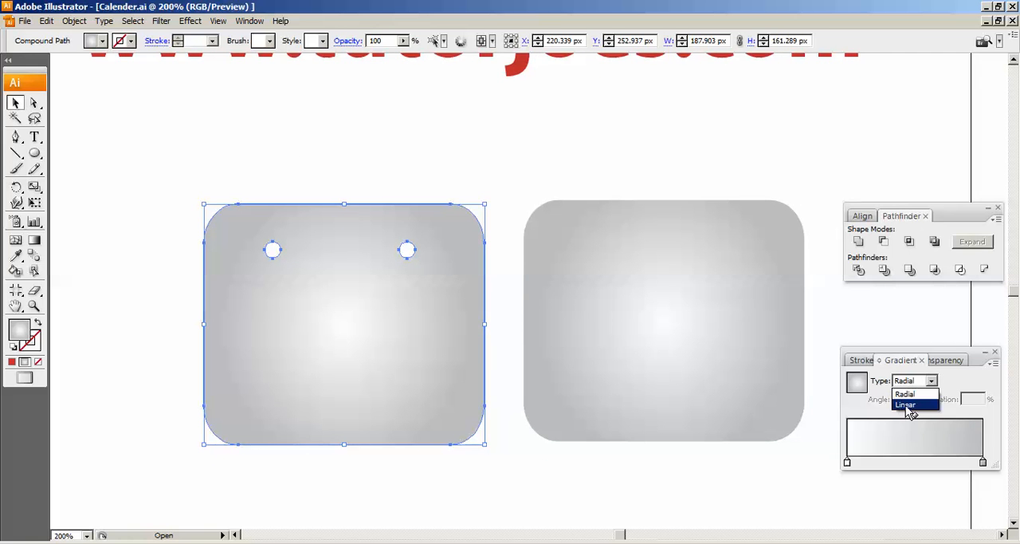
left_click(907, 405)
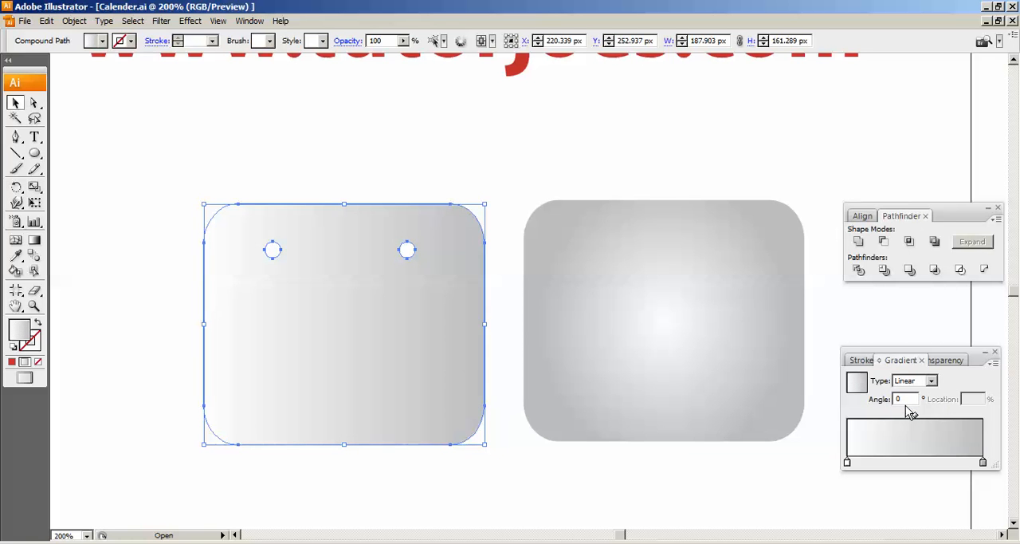
left_click(901, 398)
type("90")
key("Return")
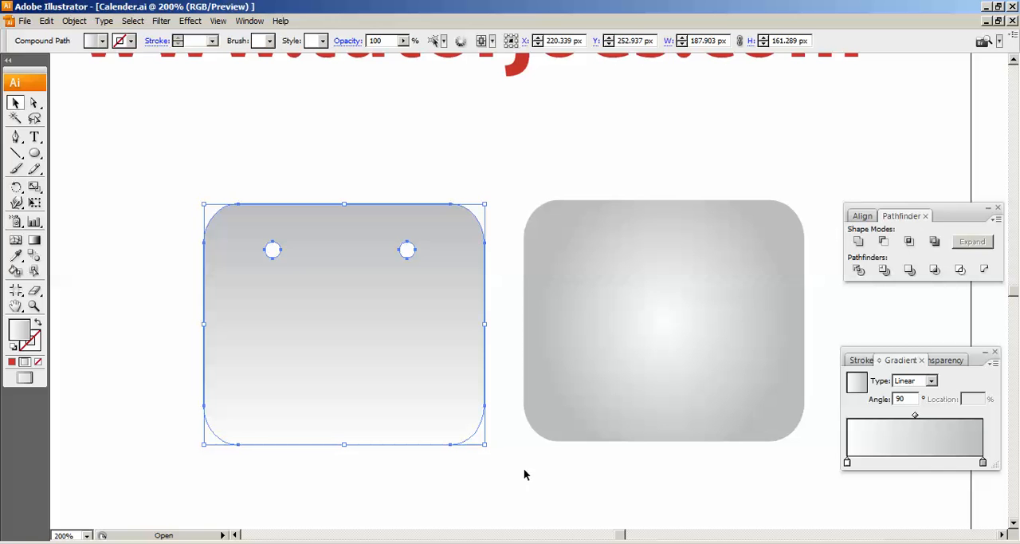
- Set the gradient's starting colour stop at location 0% to the pink swatch (RGB 237, 30, 121)
left_click(847, 463)
left_click(848, 464)
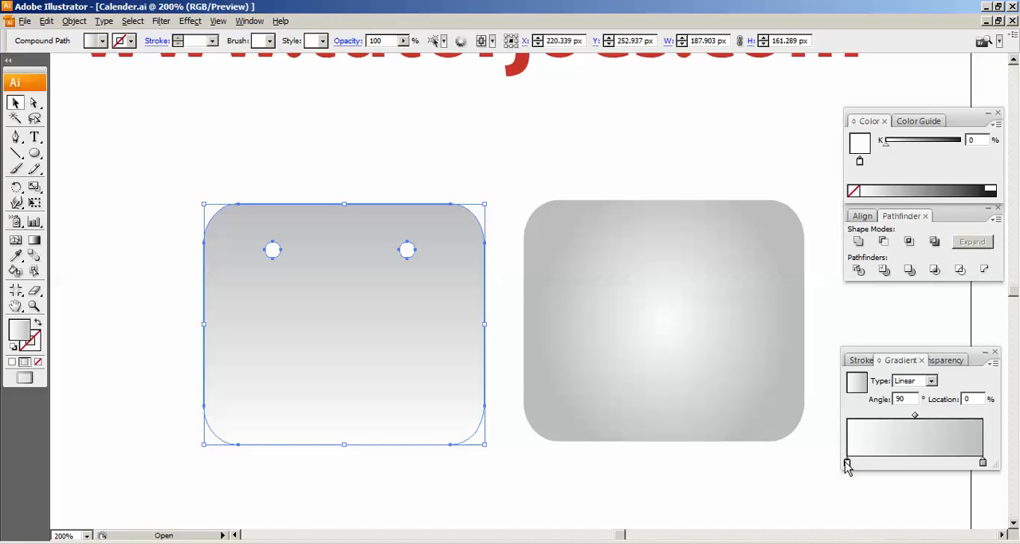
left_click(101, 40)
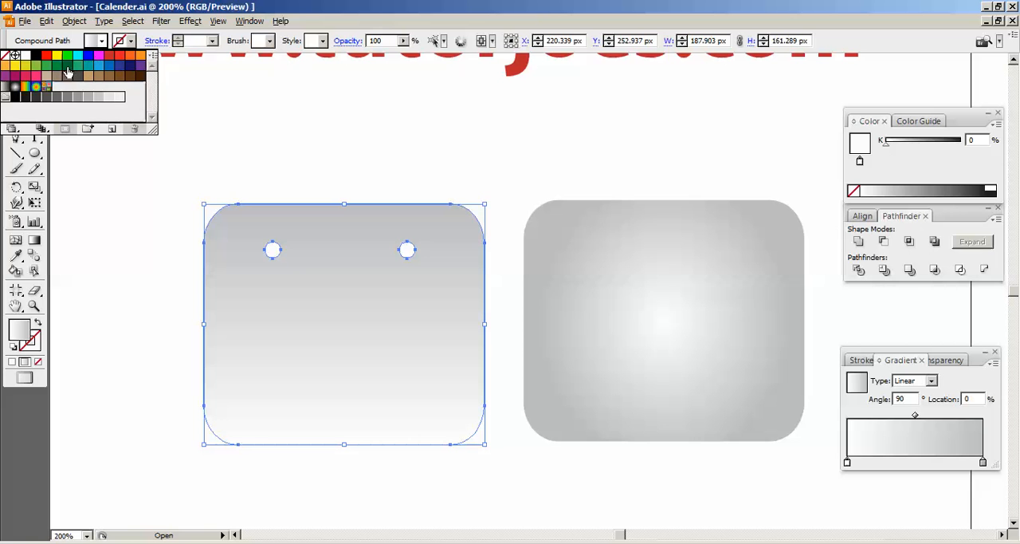
left_click(35, 76)
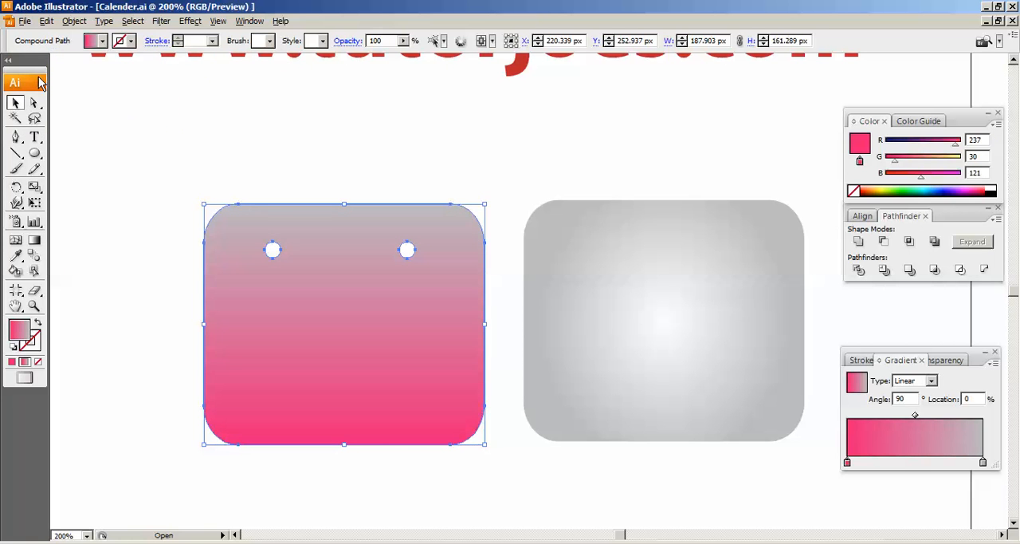
- Set the gradient's end colour stop at location 100% to the dark magenta swatch (RGB 158, 0, 93)
left_click(983, 462)
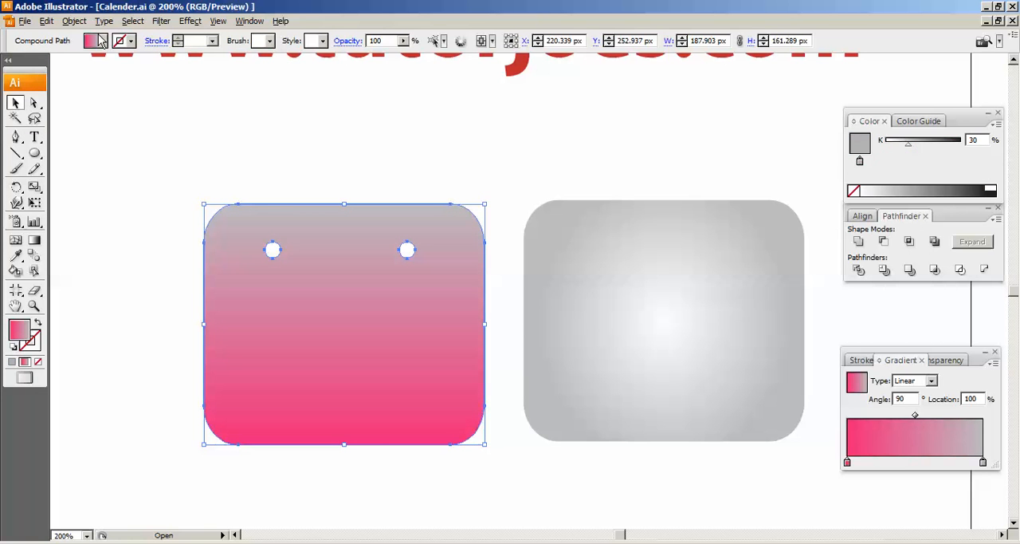
left_click(101, 41)
left_click(24, 82)
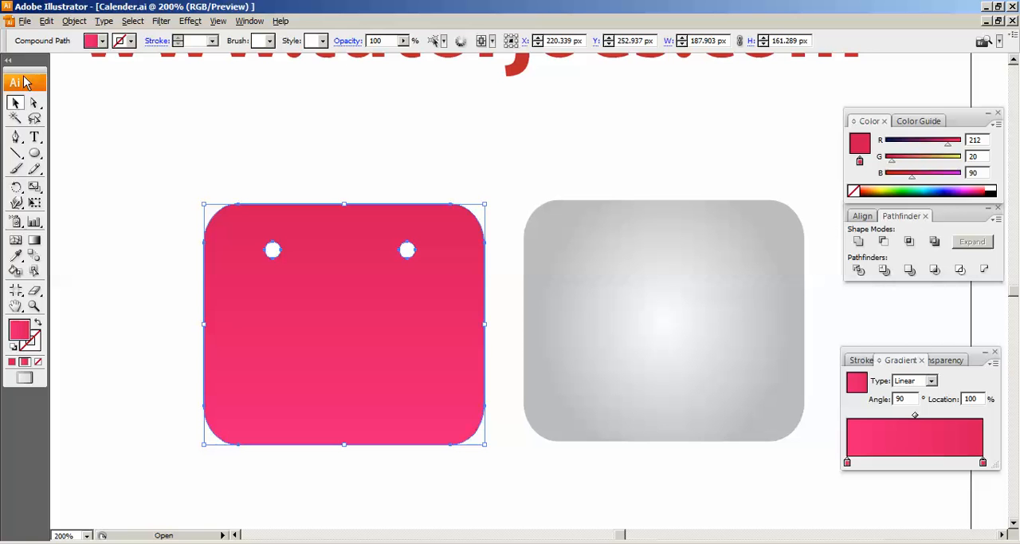
left_click(104, 41)
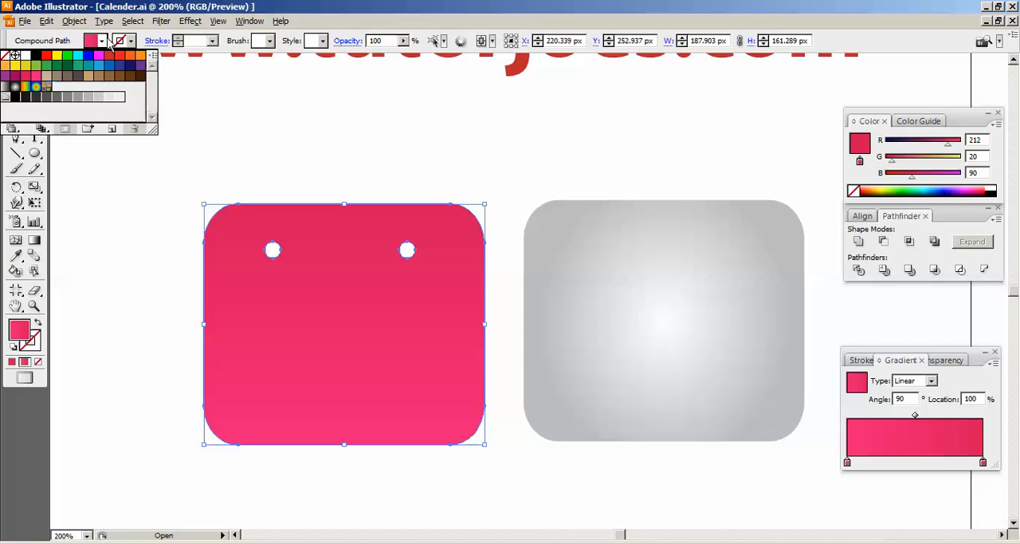
left_click(13, 83)
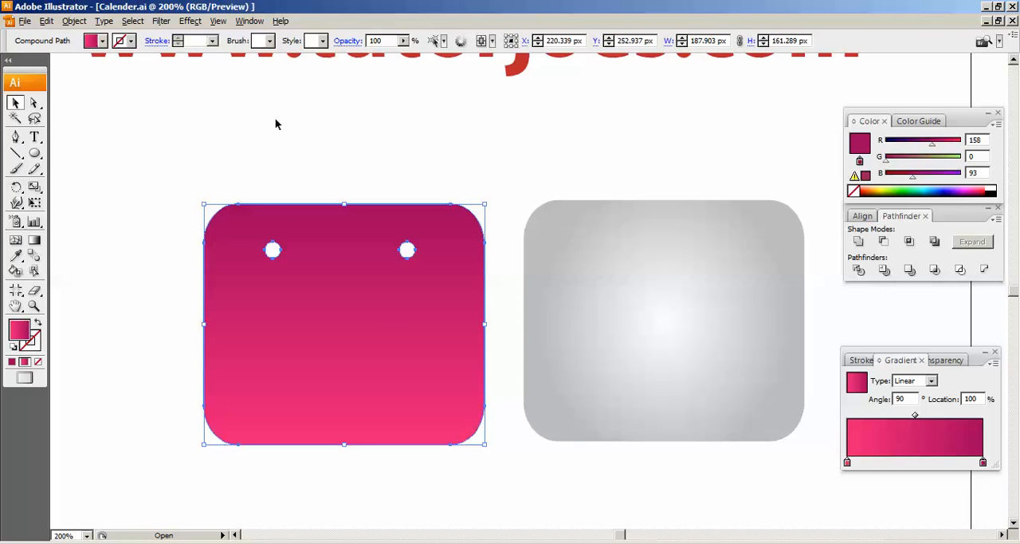
- Move the grey rounded rectangle directly behind the pink one and nudge it until their edges line up
left_click(412, 175)
left_click_drag(526, 247, 204, 244)
key("Right")
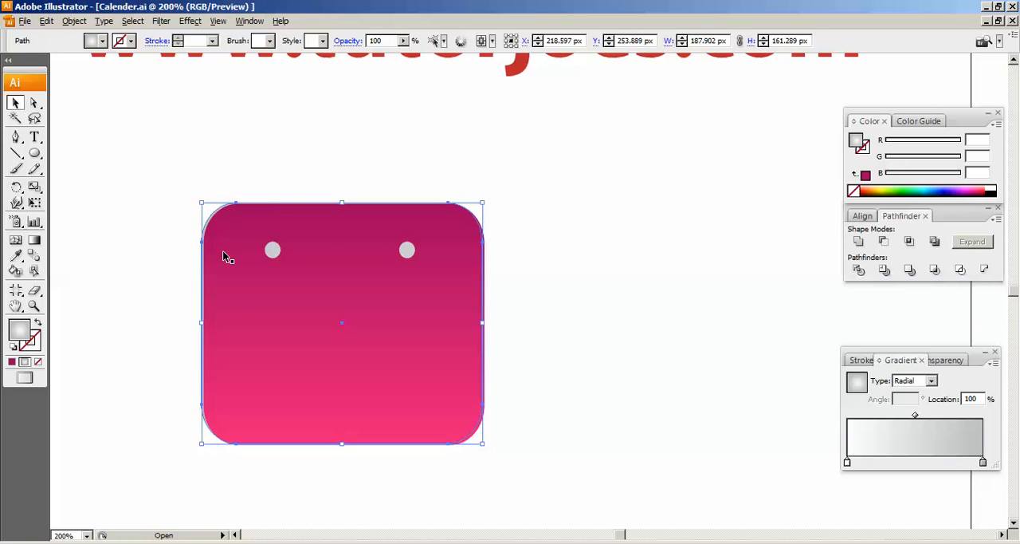
key("Right")
key("Right")
key("Right")
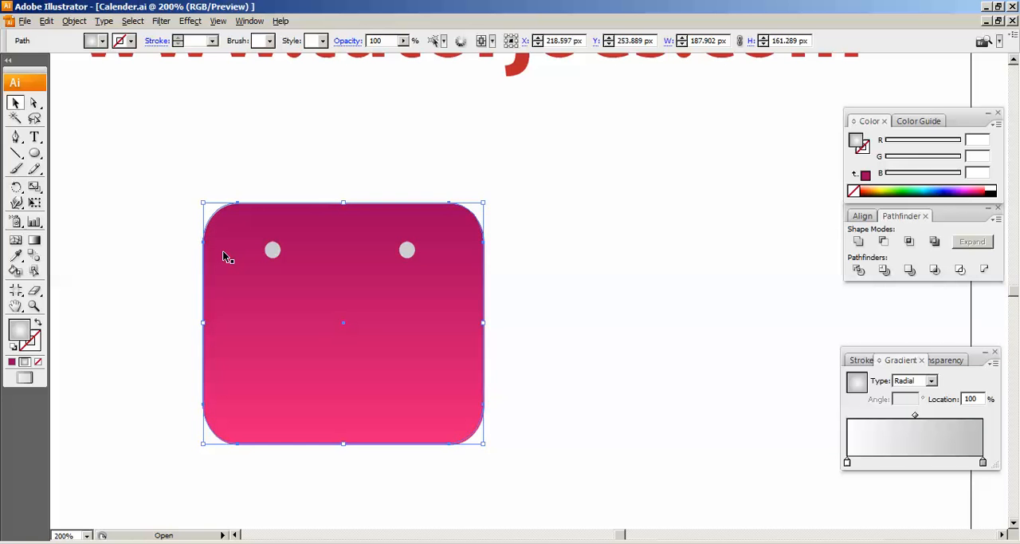
- Shift the grey rounded rectangle horizontally out from behind the pink one, leaving a small gap between them, and deselect it
key("Right")
key("Right")
key("Right")
key("Right")
key("Right")
key("Right")
key("Right")
key("Right")
key("Right")
key("Right")
key("Right")
key("Right")
key("Right")
key("Right")
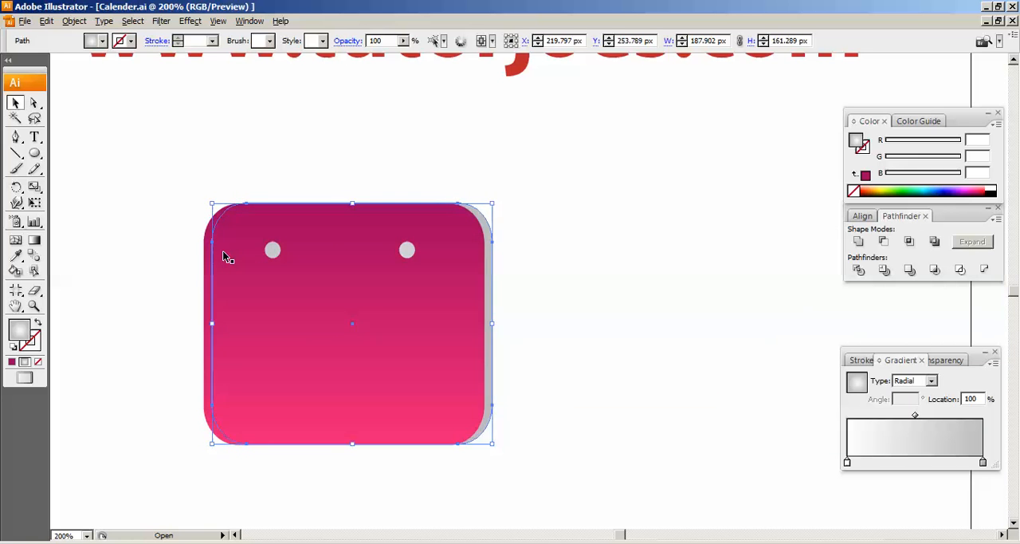
key("Right")
key("Right")
key("Right")
key("Right")
key("Right")
key("Right")
key("Right")
key("Right")
key("Right")
key("Right")
key("Right")
key("Right")
key("Right")
key("Right")
key("Right")
key("Right")
key("Right")
key("Right")
key("Right")
key("Right")
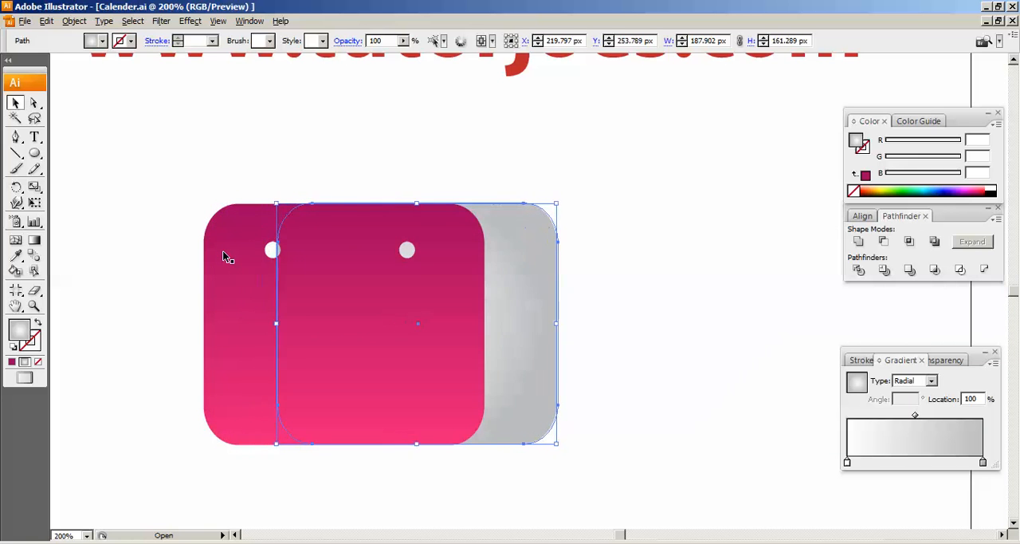
key("Right")
key("Right")
key("Right")
key("Right")
key("Right")
key("Right")
key("Right")
key("Right")
key("Right")
key("Right")
key("Right")
key("Right")
key("Right")
key("Right")
key("Right")
key("Right")
key("Right")
key("Right")
key("Right")
key("Right")
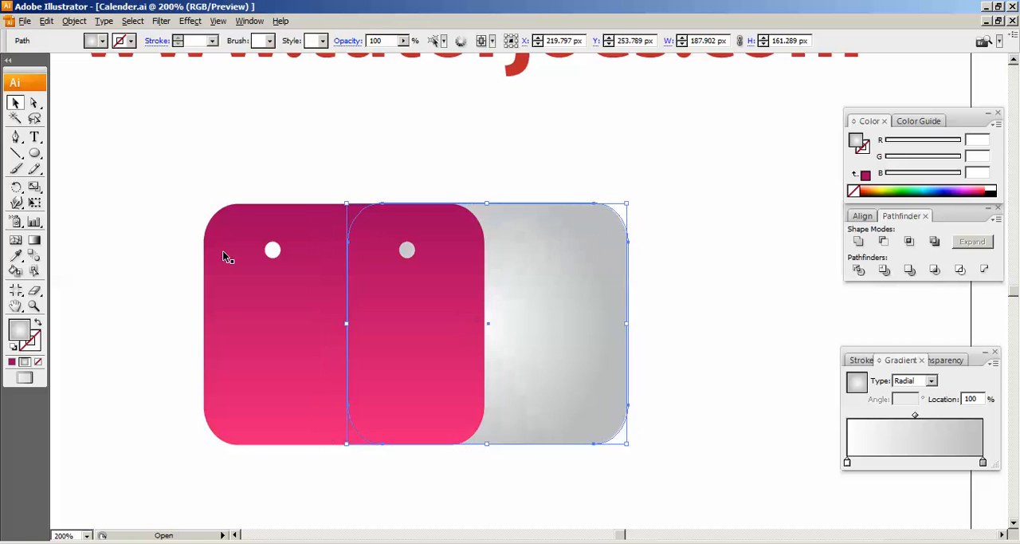
key("Right")
key("Right")
key("Right")
key("Right")
key("Right")
key("Right")
key("Right")
key("Right")
key("Right")
key("Right")
key("Right")
key("Right")
key("Right")
key("Right")
key("Right")
key("Right")
key("Right")
key("Right")
key("Right")
key("Right")
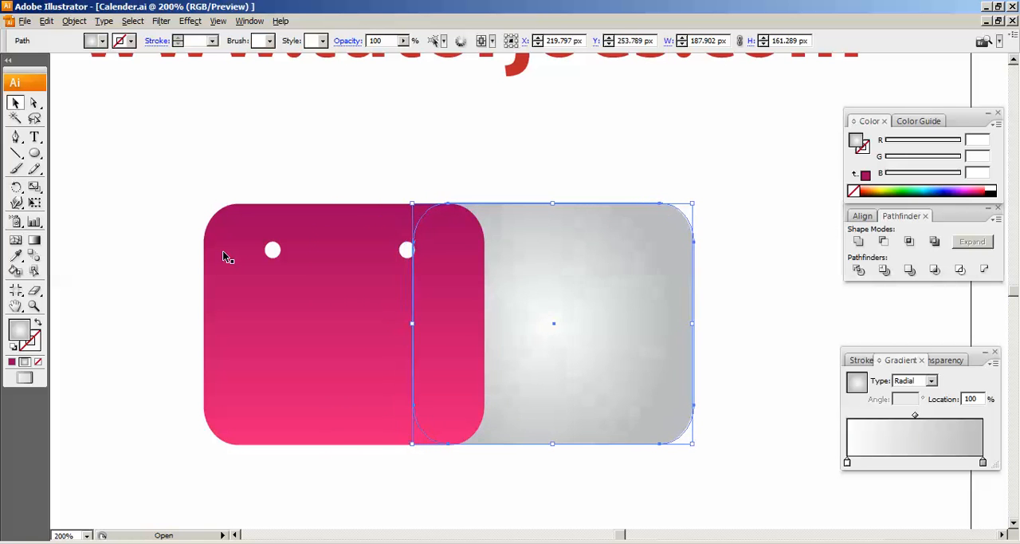
key("Right")
key("Right")
key("Right")
key("Right")
key("Right")
key("Right")
key("Right")
key("Right")
key("Right")
key("Right")
key("Right")
key("Right")
key("Right")
key("Right")
key("Right")
key("Right")
key("Right")
key("Right")
key("Right")
key("Right")
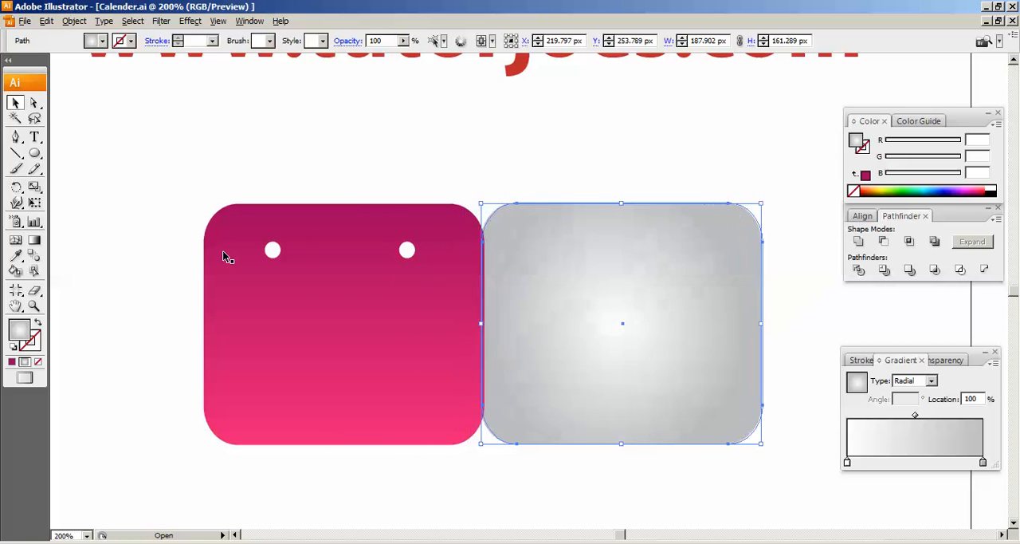
key("Right")
key("Right")
key("Right")
key("Right")
key("Right")
key("Right")
key("Right")
key("Right")
key("Right")
key("Right")
key("Right")
key("Right")
key("Right")
key("Right")
key("Right")
key("Right")
key("Right")
key("Right")
key("Right")
key("Right")
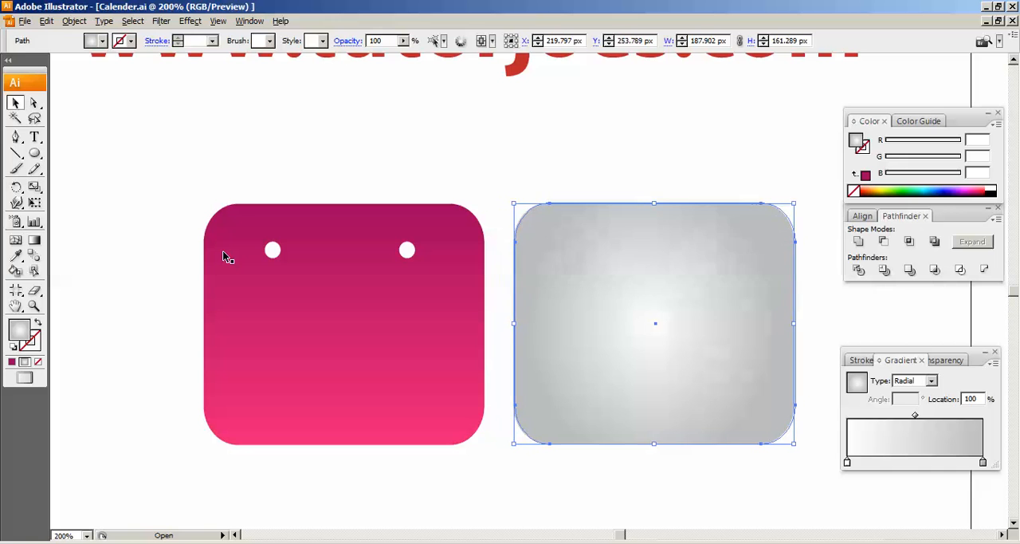
left_click(223, 148)
- Draw a horizontal line about 438.5 px long across both rounded rectangles below the holes, with a 1 pt black stroke
left_click(16, 153)
left_click(60, 156)
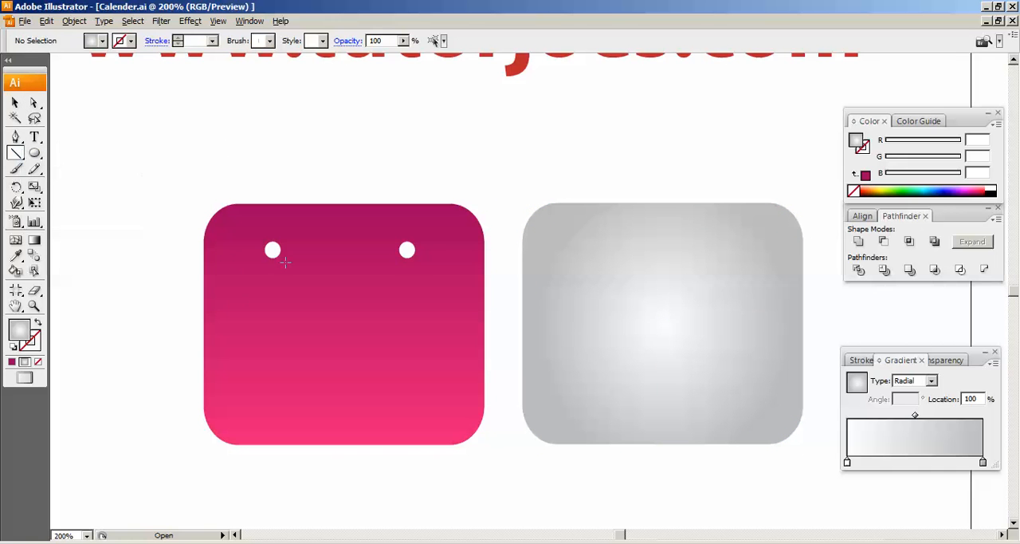
left_click_drag(180, 292, 835, 314)
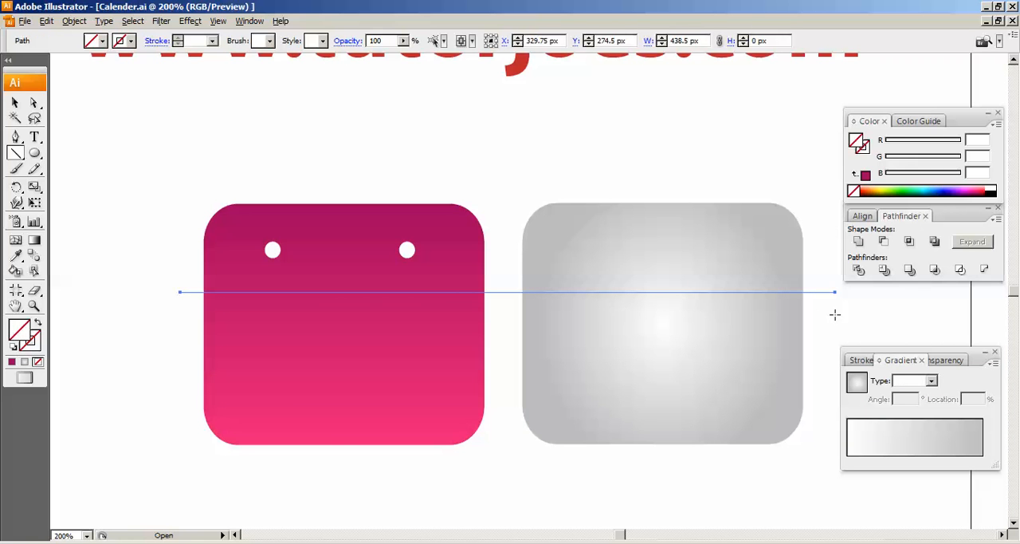
key("v")
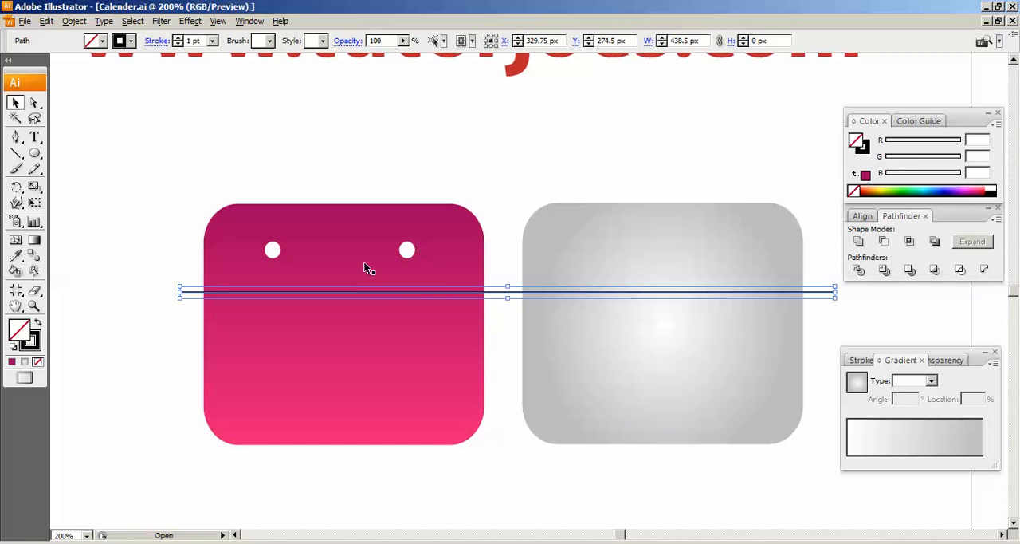
- Divide the pink rounded rectangle along the horizontal line with the Pathfinder
left_click(375, 230)
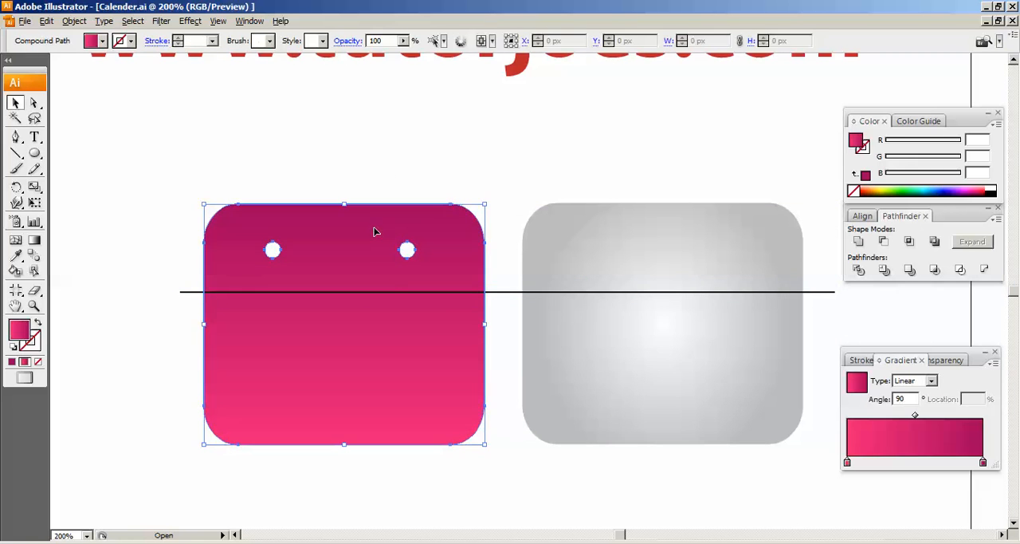
left_click(389, 292, "shift")
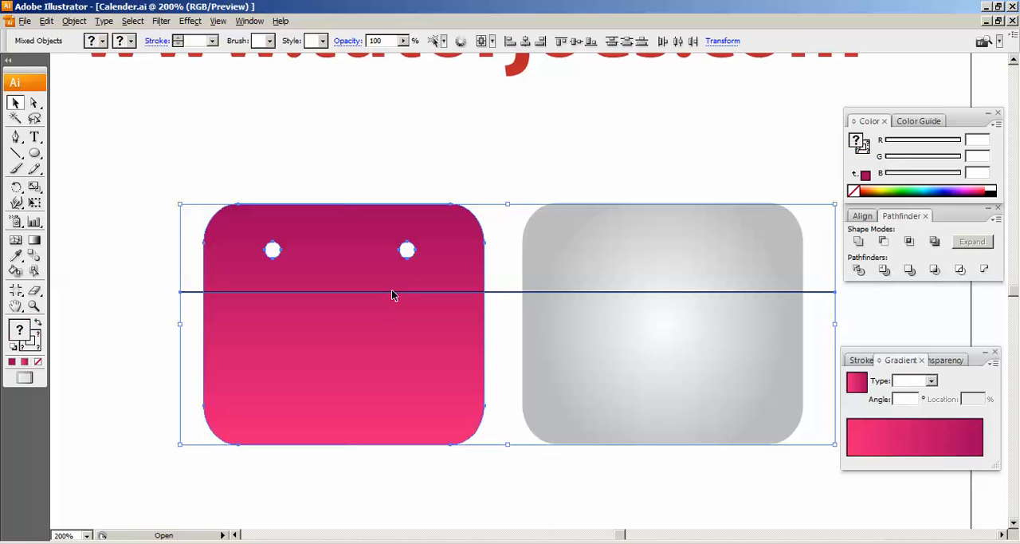
left_click(858, 273)
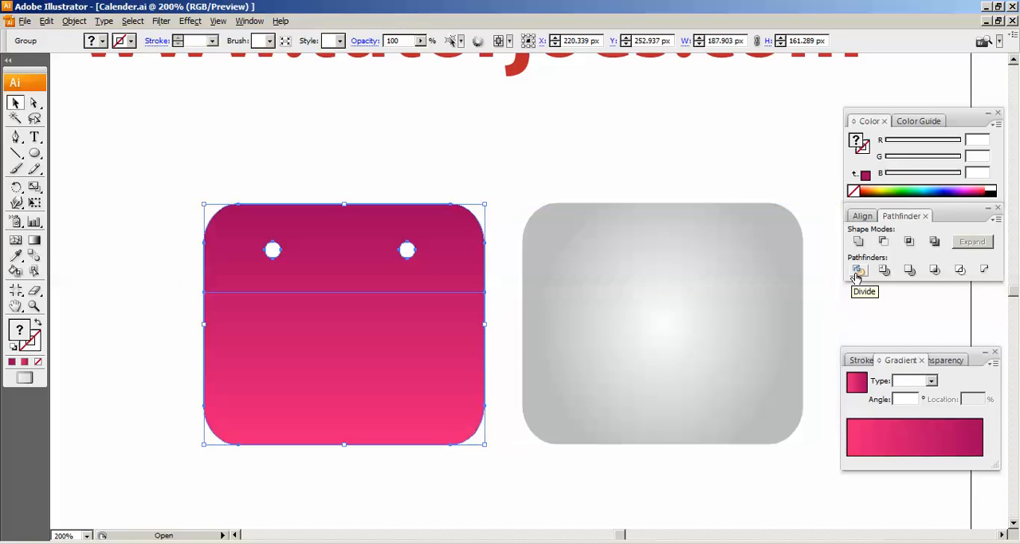
- Ungroup the divided pink shape and delete its lower part, keeping only the header with the two holes
left_click(494, 178)
right_click(346, 365)
left_click(310, 337)
right_click(310, 337)
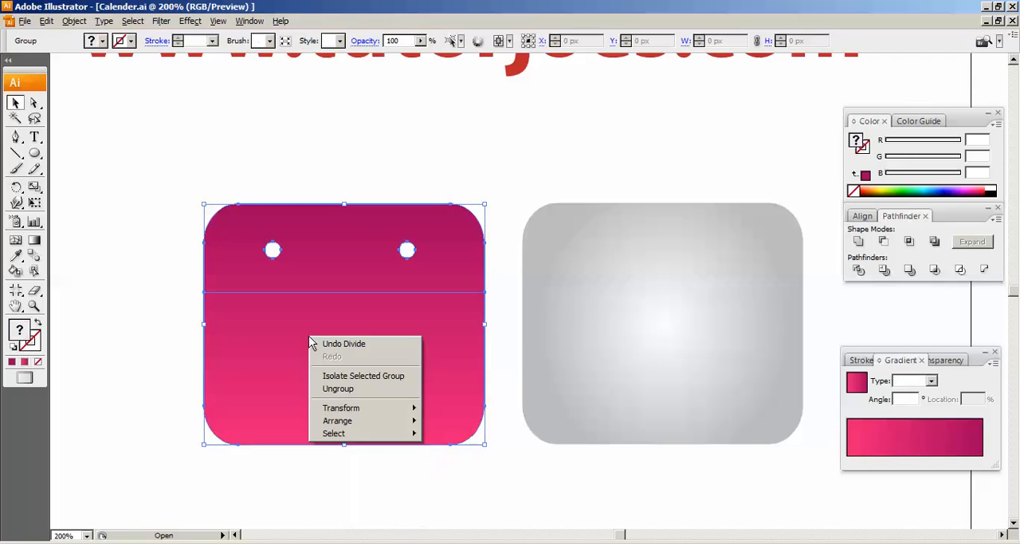
left_click(349, 389)
left_click(442, 482)
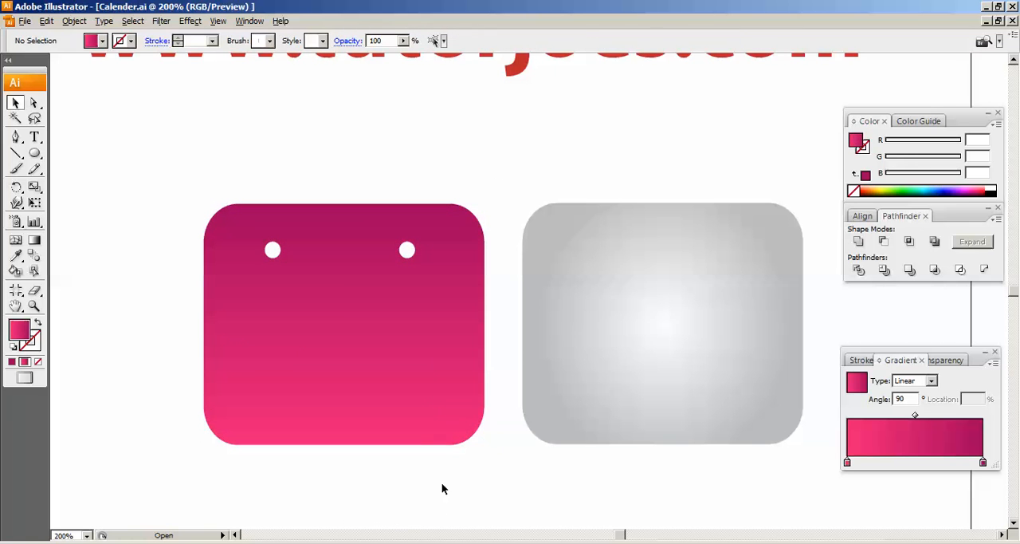
left_click(432, 407)
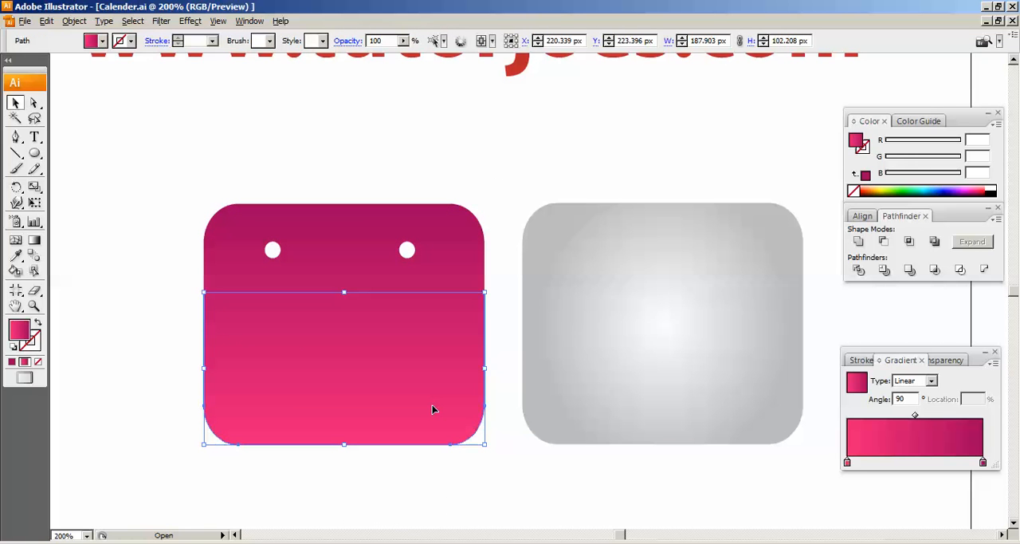
key("Delete")
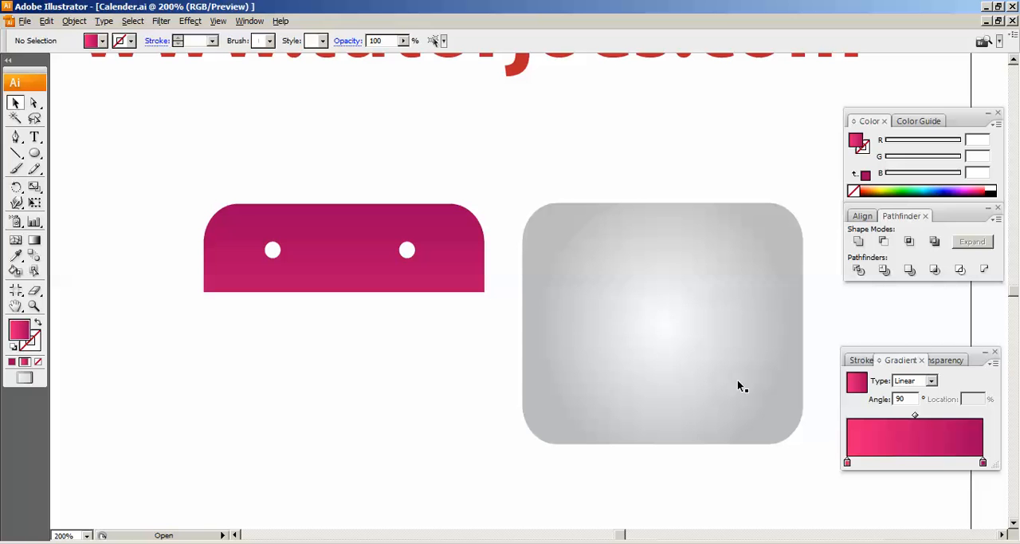
- Move the grey rounded rectangle behind the pink header, align their sides, and nudge it down until its upper edge sits below the holes
left_click_drag(623, 325, 313, 364)
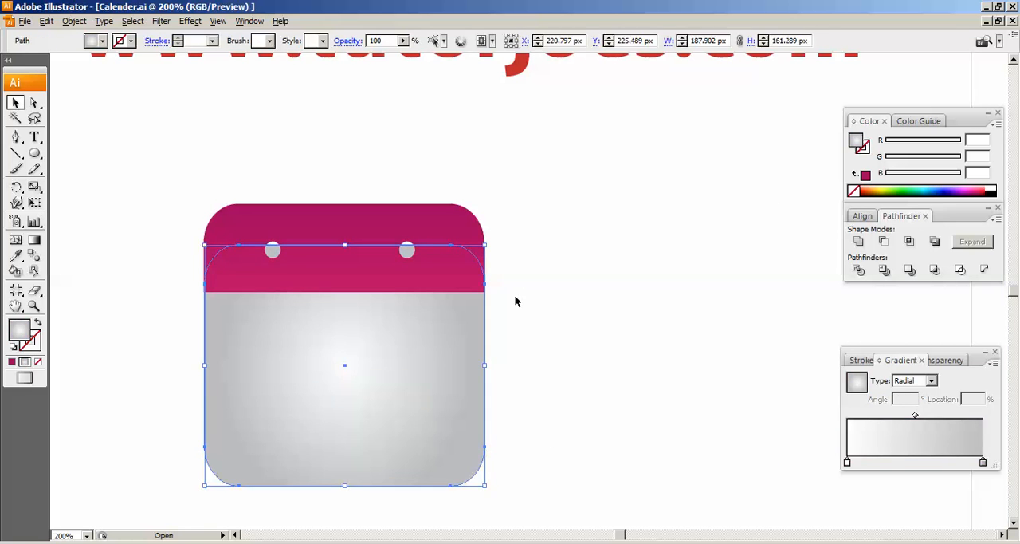
left_click(514, 301)
left_click(339, 393)
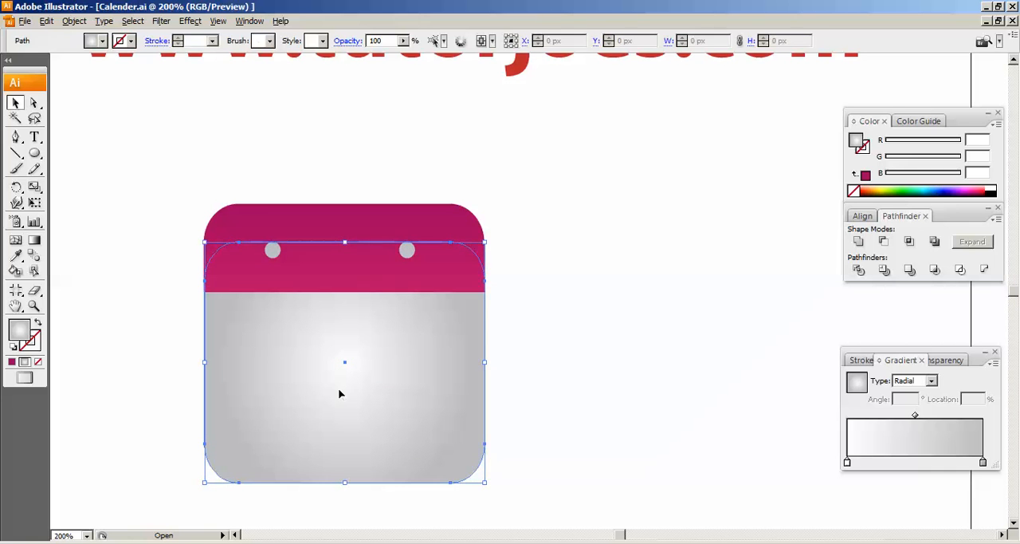
key("Down")
key("Down")
key("Down")
key("Down")
key("Down")
key("Down")
key("Down")
key("Down")
key("Down")
key("Down")
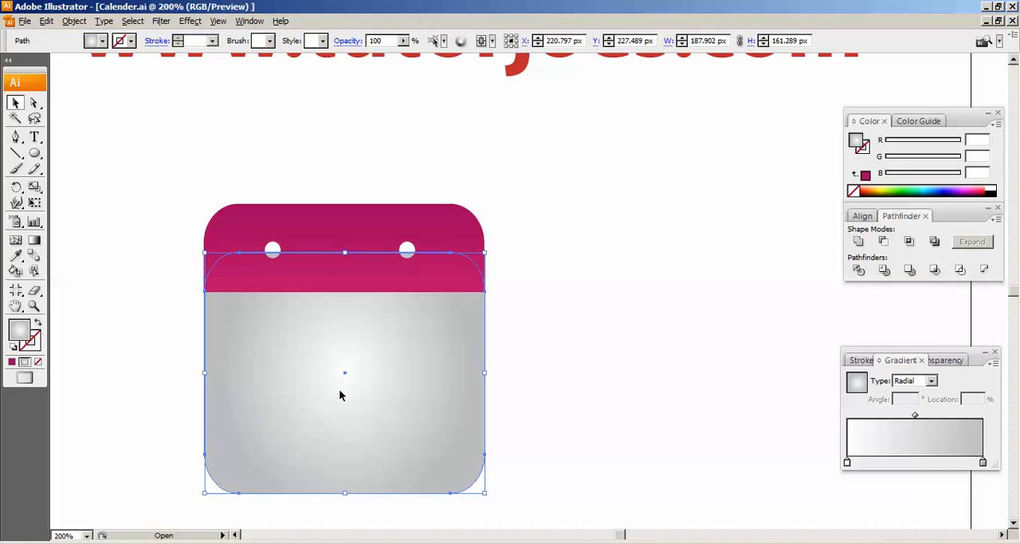
key("Down")
key("Down")
key("Down")
key("Up")
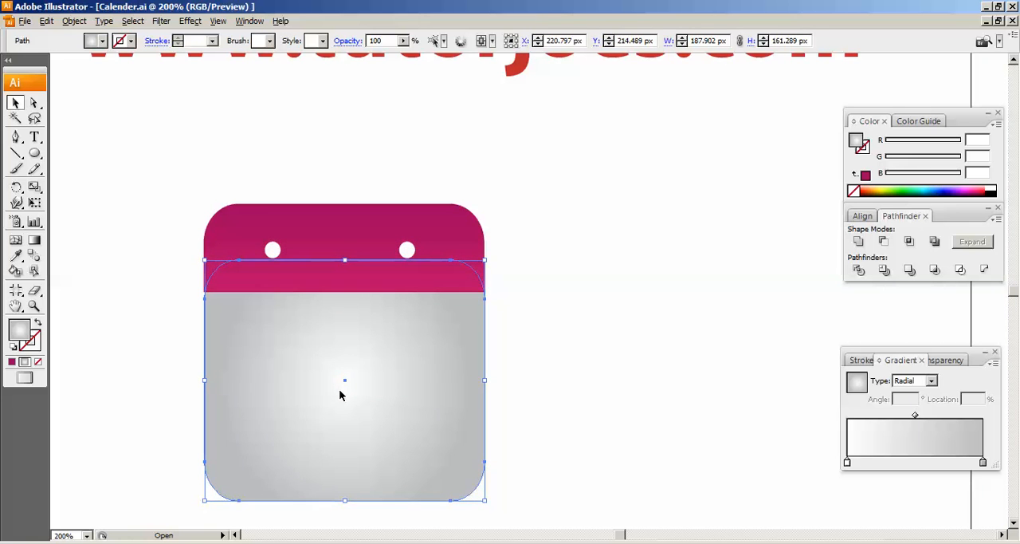
key("Down")
- Draw a horizontal line about 322.5 px long without a stroke along the pink header's lower edge
left_click(16, 153)
left_click_drag(162, 293, 644, 293)
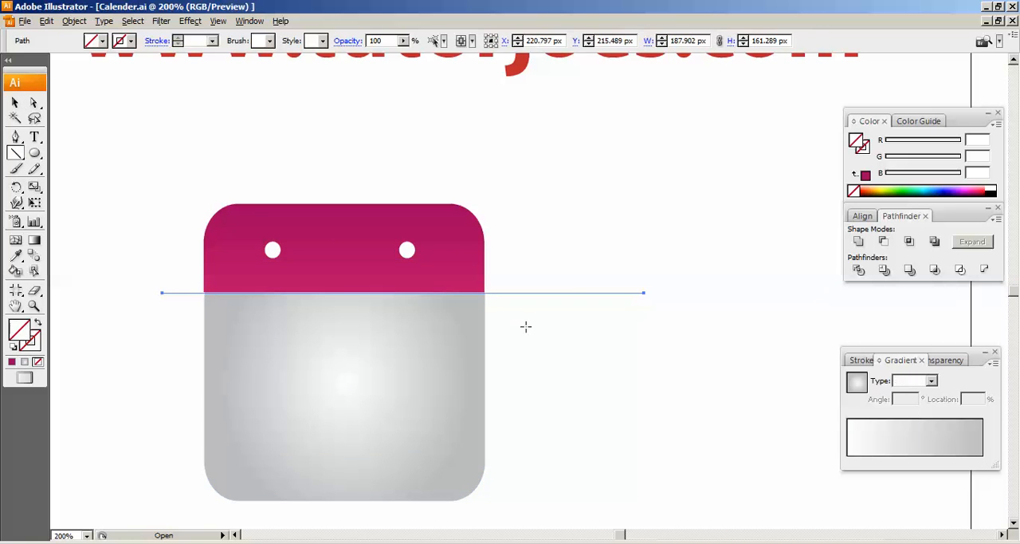
- Nudge the grey rounded rectangle up until its upper edge crosses the middle of the holes, and deselect it
key("v")
left_click(375, 355)
key("Up")
key("Up")
key("Up")
key("Up")
key("Up")
key("Up")
key("Up")
left_click(532, 298)
- Draw a horizontal line about 328.5 px long along the header's lower edge, with a 1 pt magenta stroke
key("n")
left_click(16, 153)
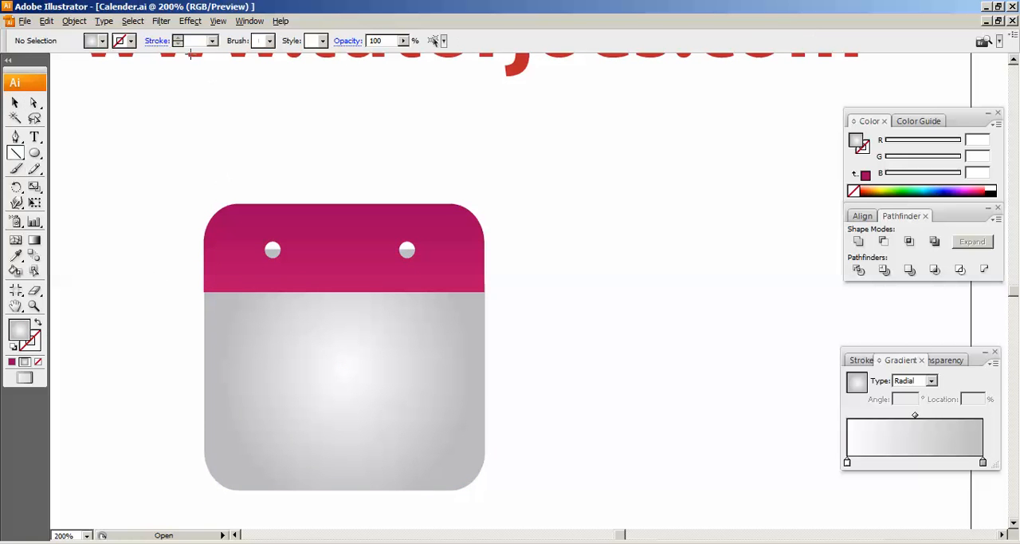
left_click(129, 40)
left_click(109, 54)
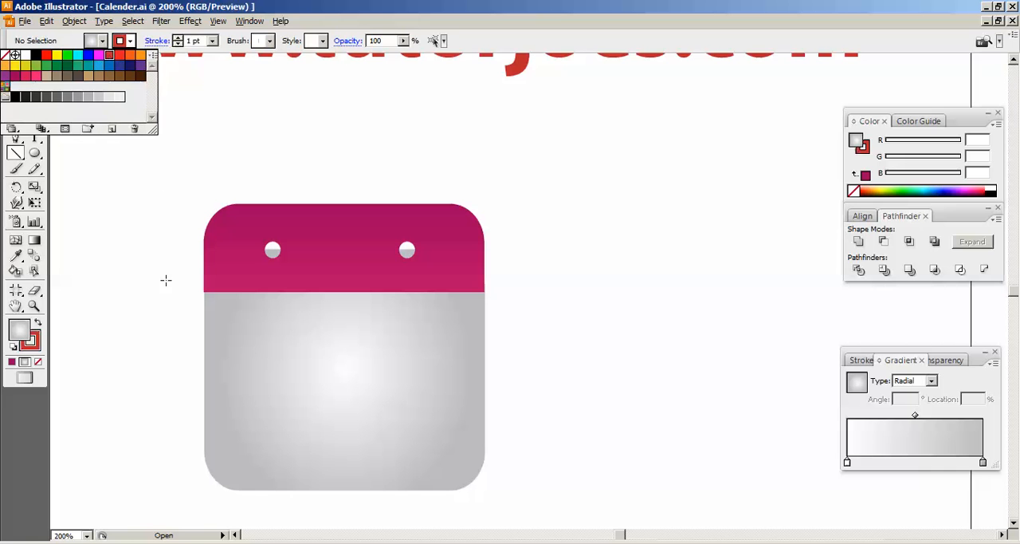
left_click(98, 54)
left_click_drag(173, 290, 662, 291)
key("v")
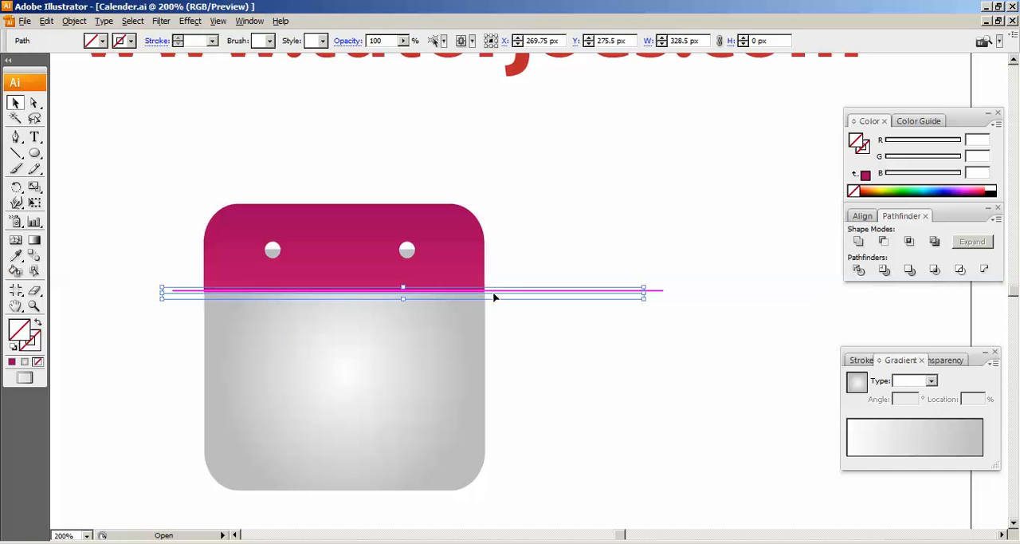
- Nudge the strokeless line beside the magenta one and delete it
key("Down")
key("Down")
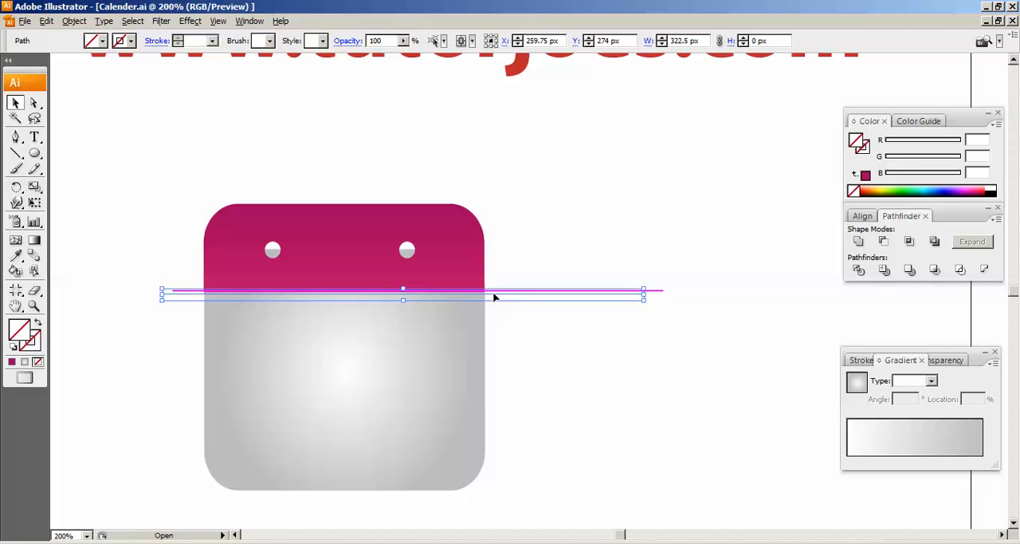
key("Up")
scroll(494, 297, "up", 1)
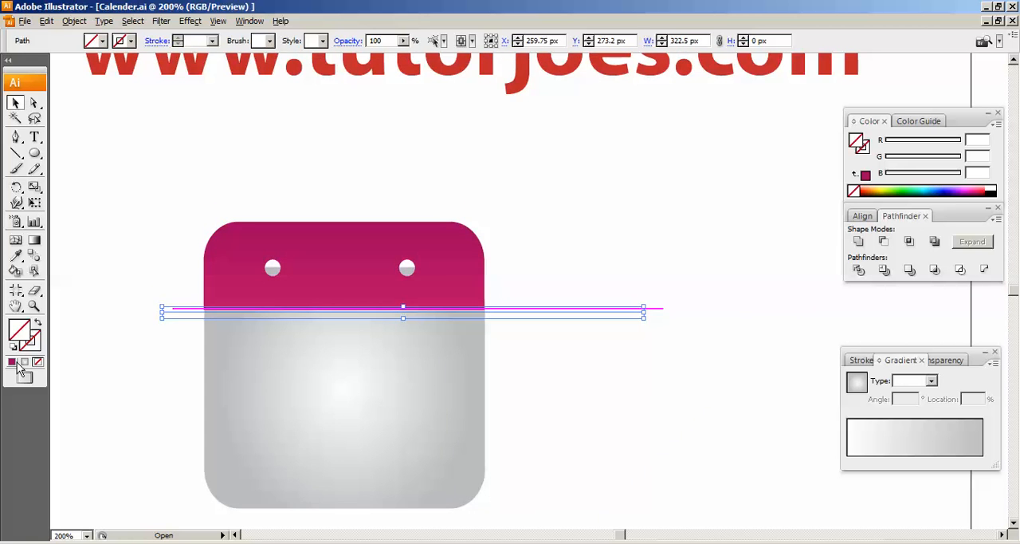
key("ctrl+equal")
key("ctrl+equal")
left_click_drag(174, 250, 369, 197)
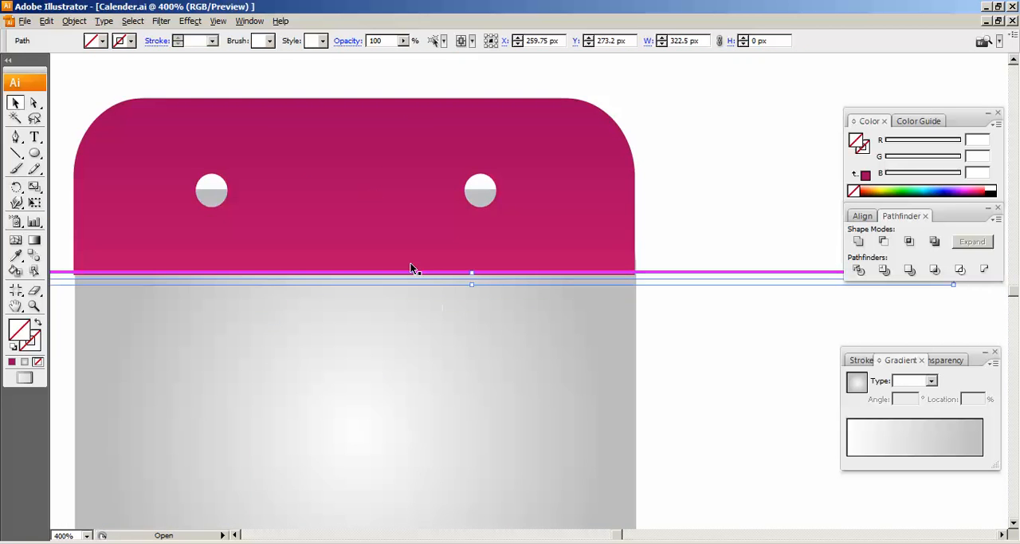
key("Delete")
- Align the magenta line with the header's lower edge and divide the grey rounded rectangle along it with the Pathfinder
left_click(496, 272)
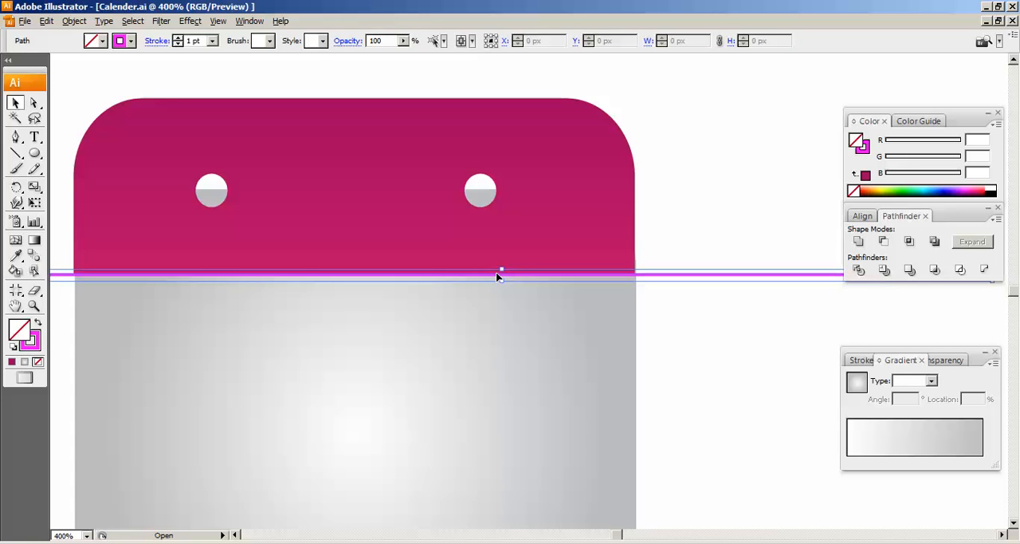
left_click(507, 322, "shift")
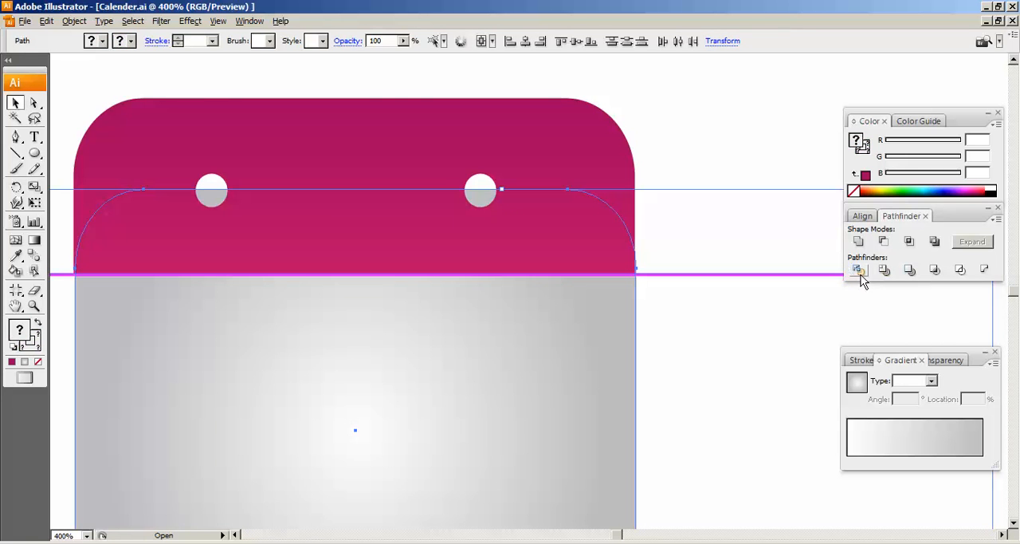
left_click(856, 271)
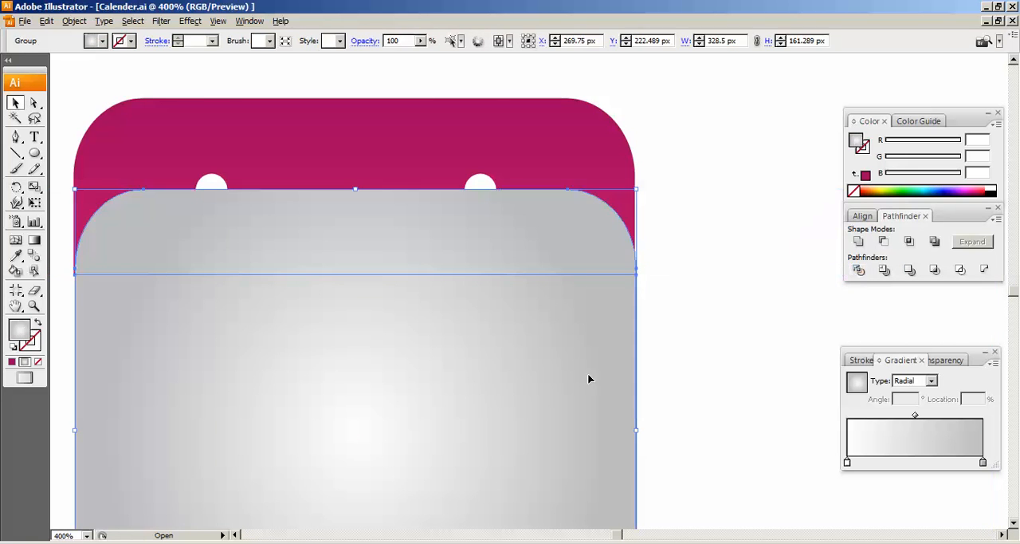
- Ungroup the divided grey shape and delete its upper part overlapping the pink header
right_click(567, 369)
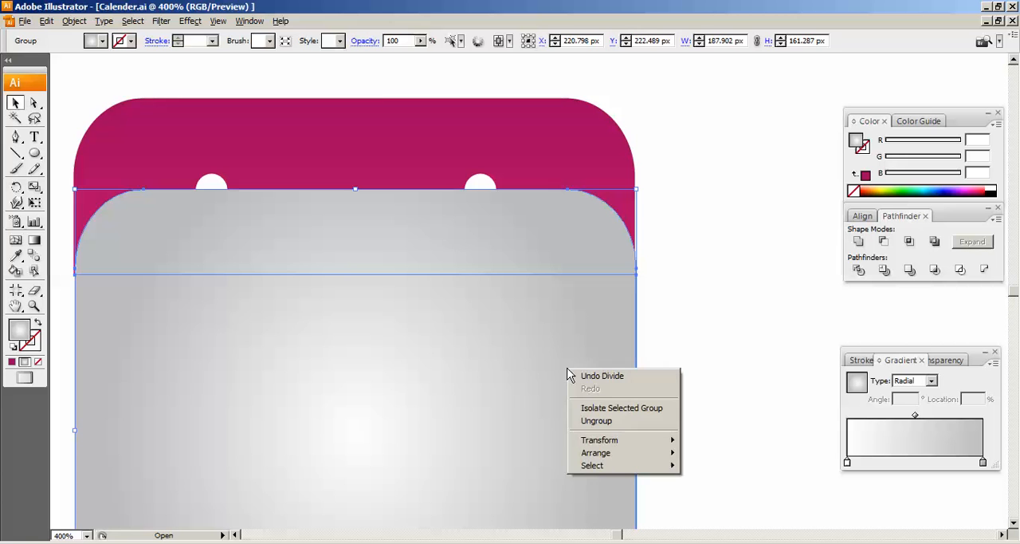
left_click(596, 420)
left_click(756, 348)
left_click(539, 247)
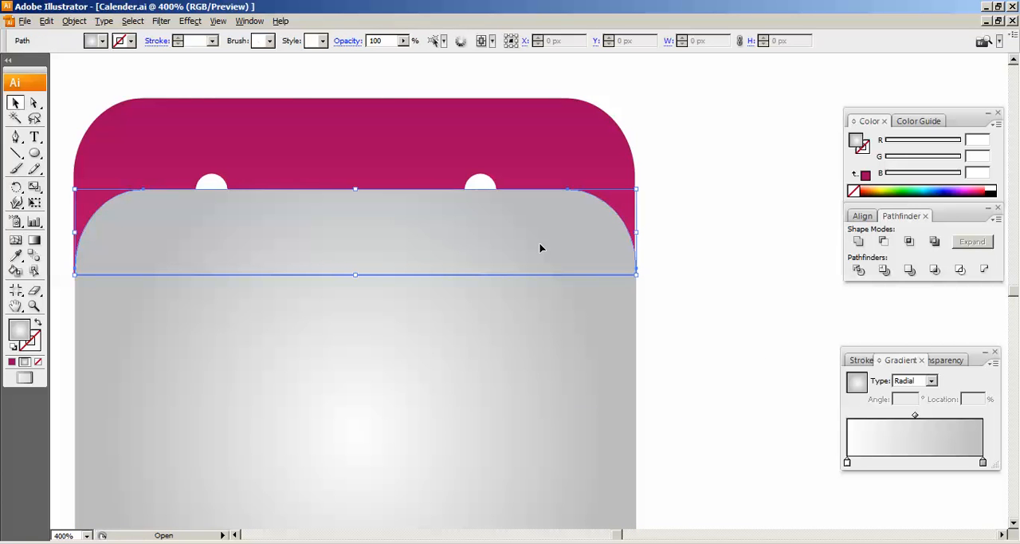
key("Delete")
- Nudge the remaining grey body up so it overlaps the lower edge of the pink header, and deselect it
left_click(532, 300)
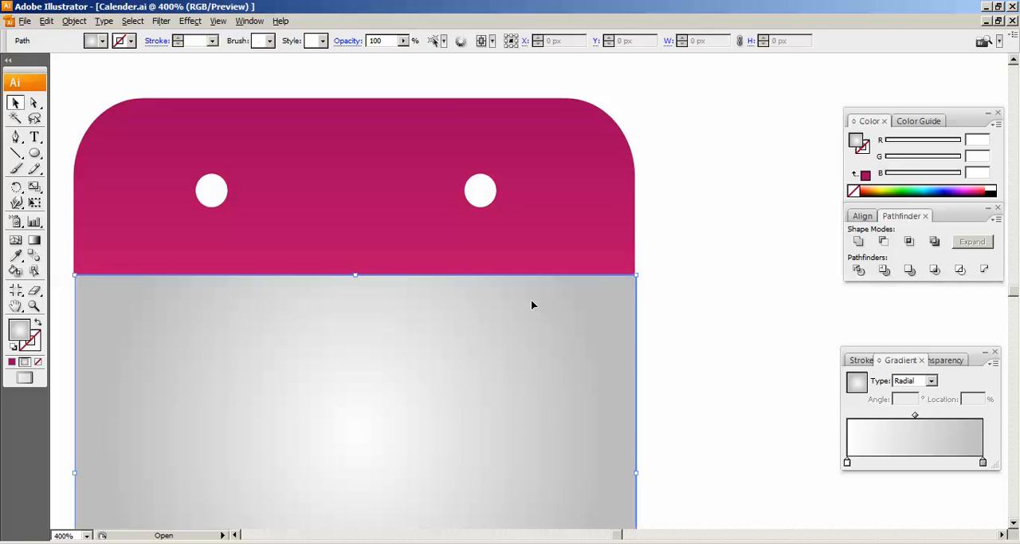
scroll(525, 300, "down", 2)
scroll(323, 348, "up", 1)
scroll(582, 345, "down", 1)
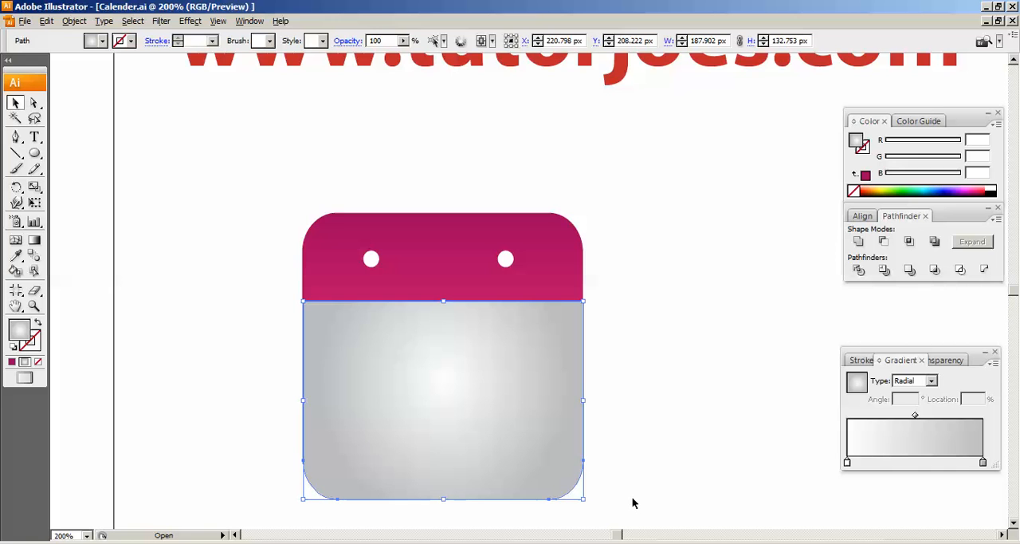
key("Up")
key("Up")
key("Up")
key("Up")
key("Up")
key("Up")
key("Up")
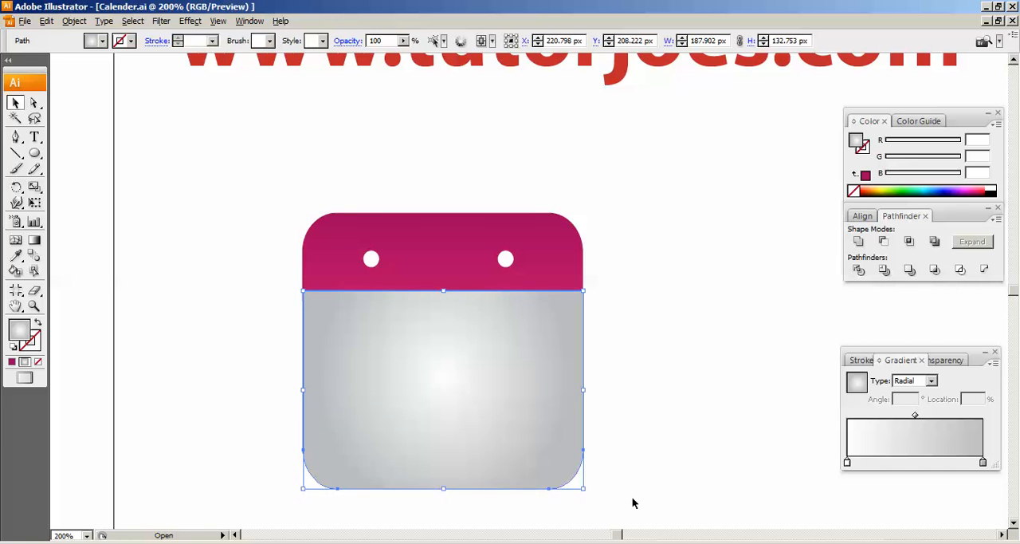
left_click(125, 255)
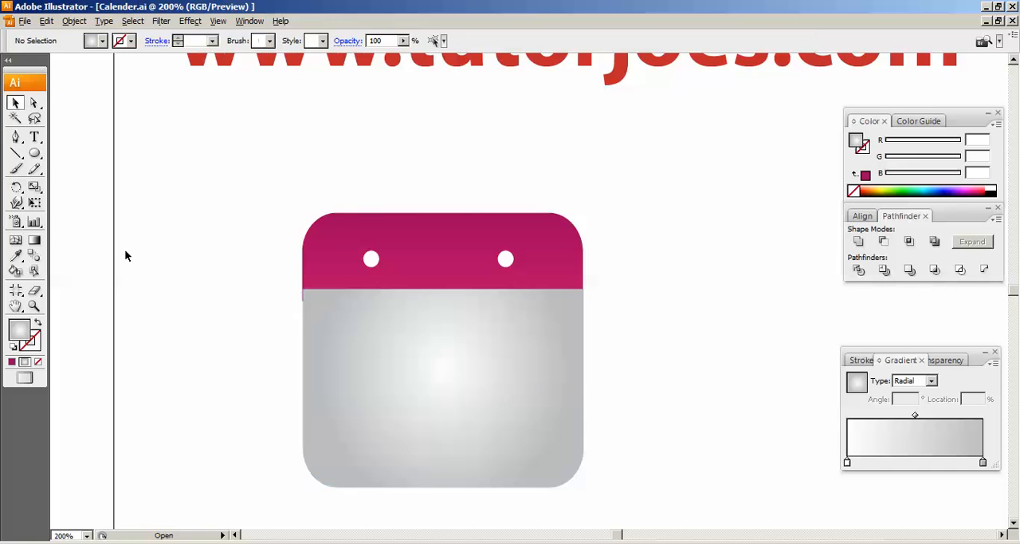
- Line up the grey body's upper edge with the pink header's lower edge, send the body to the back, and deselect it
left_click(323, 329)
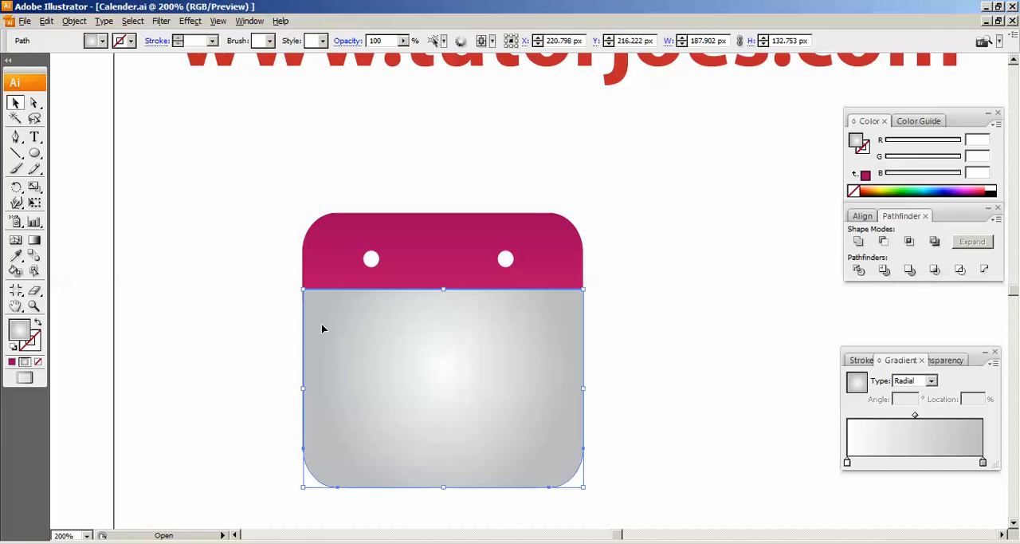
key("ctrl+plus")
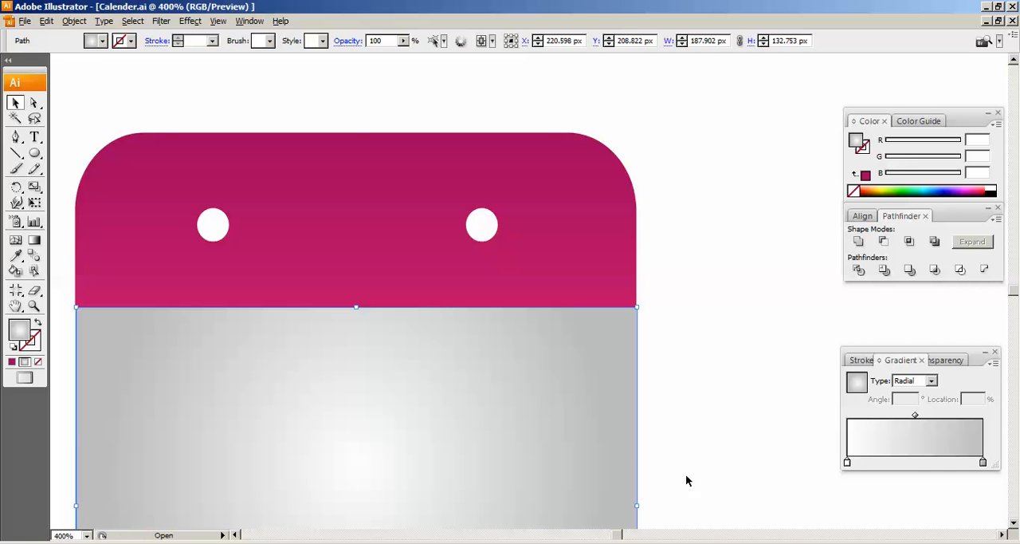
right_click(280, 408)
mouse_move(298, 386)
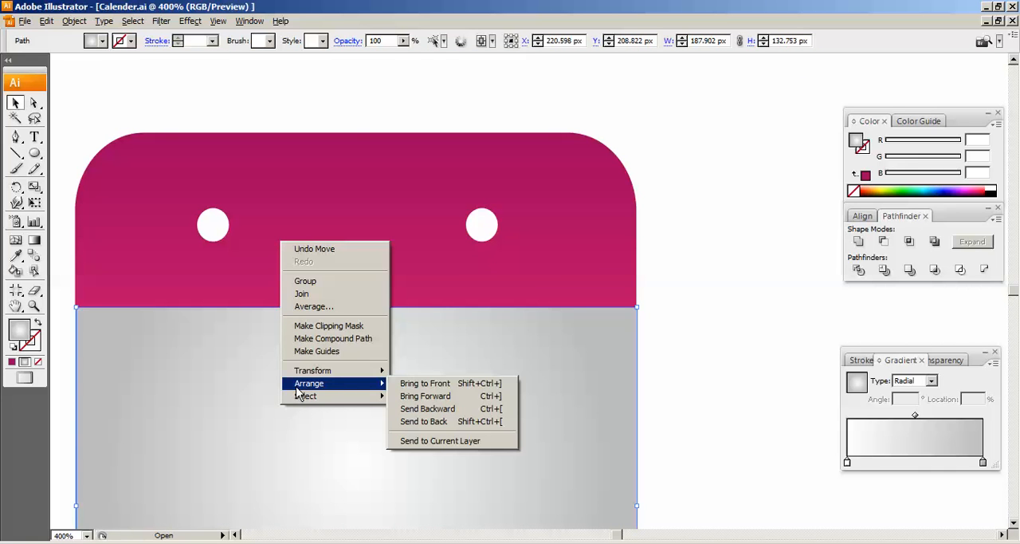
left_click(412, 422)
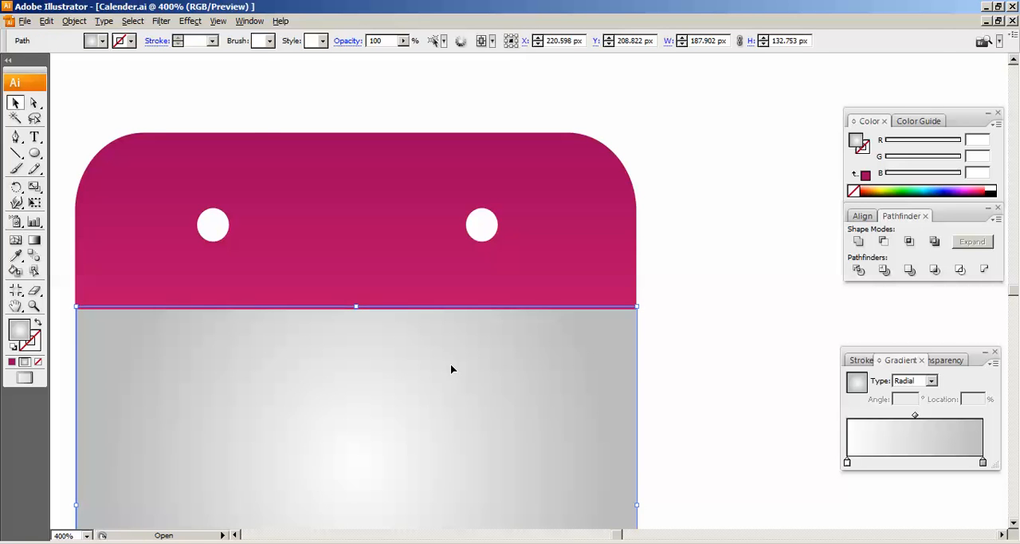
key("ctrl+minus")
key("ctrl+minus")
key("ctrl+minus")
key("ctrl+minus")
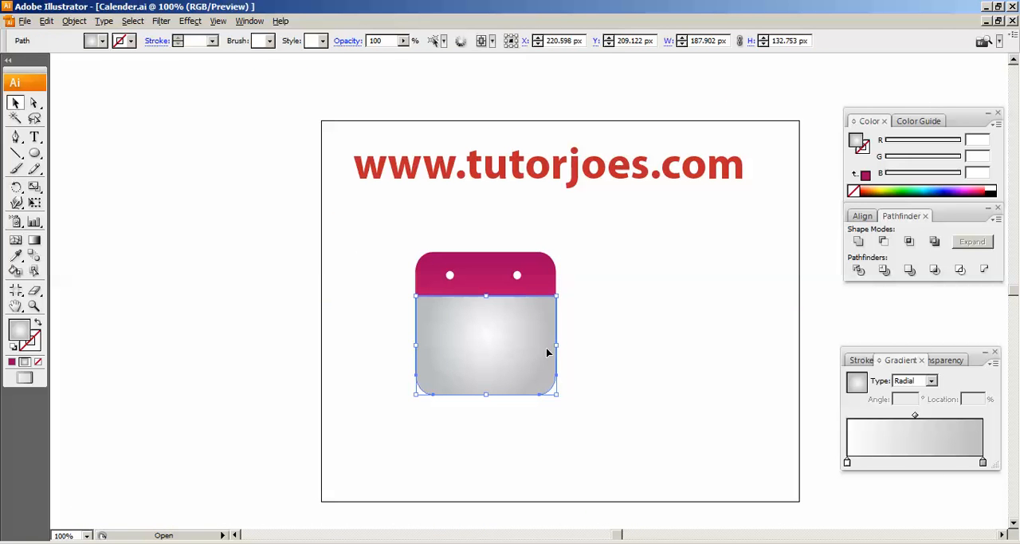
left_click(661, 307)
left_click_drag(358, 213, 584, 412)
left_click_drag(593, 315, 412, 341)
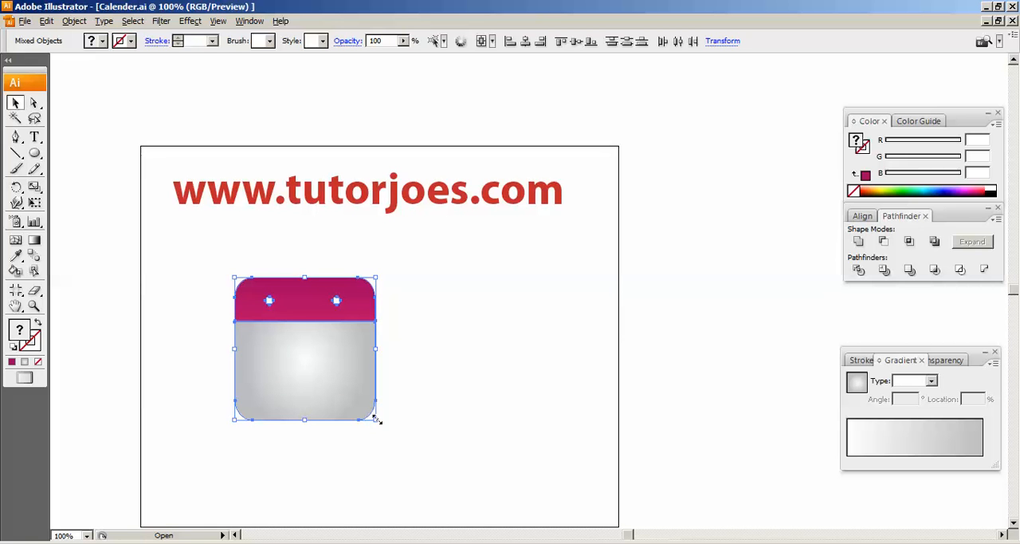
left_click(354, 259)
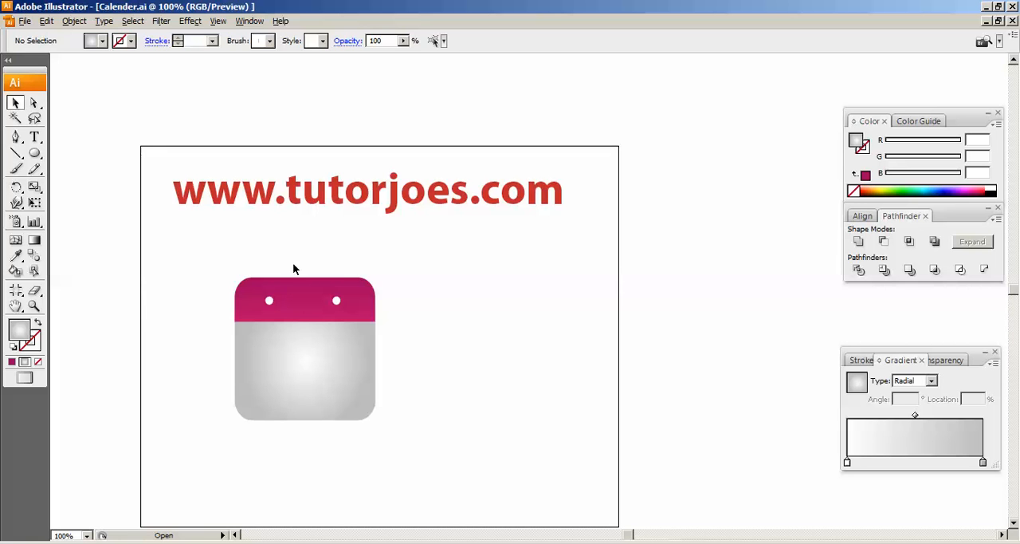
key("ctrl+0")
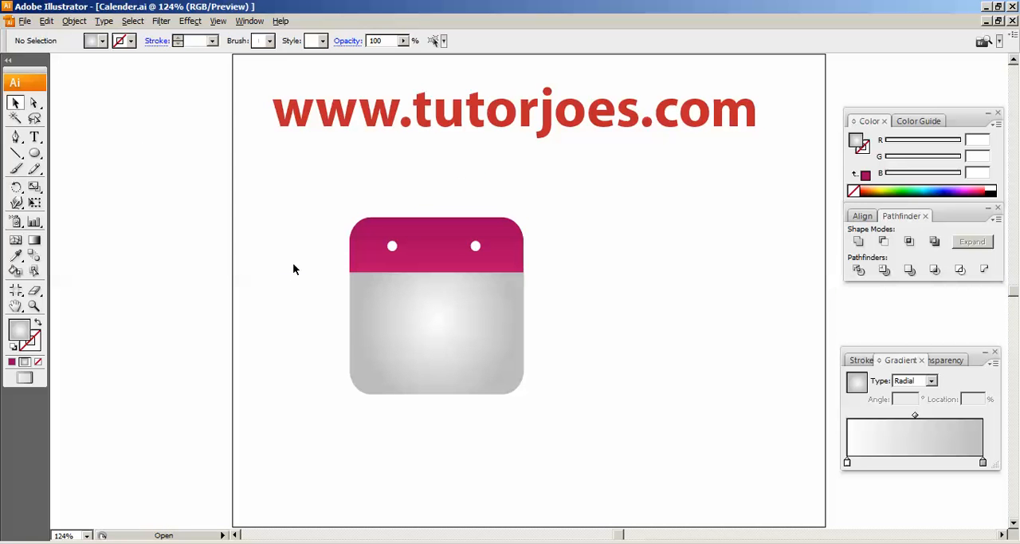